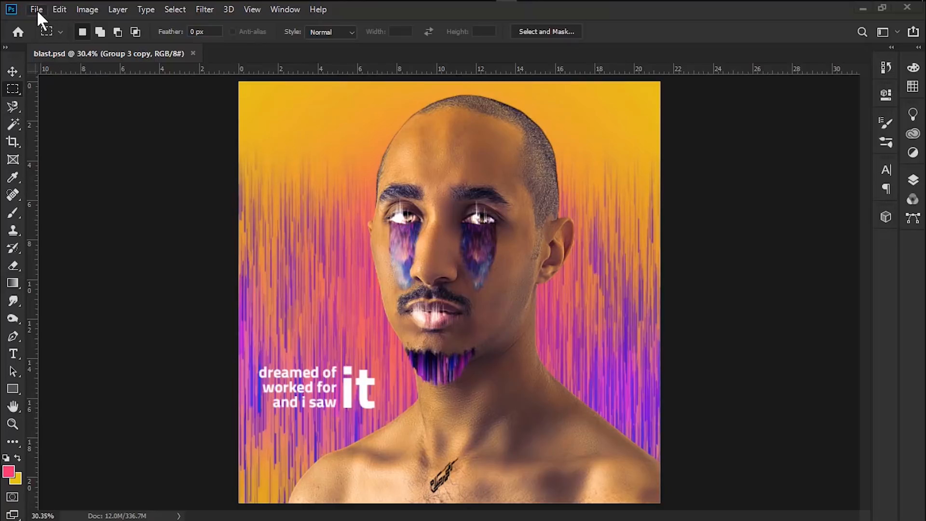
Create a new 2048 x 2048 px document with an artboard
click(48, 25)
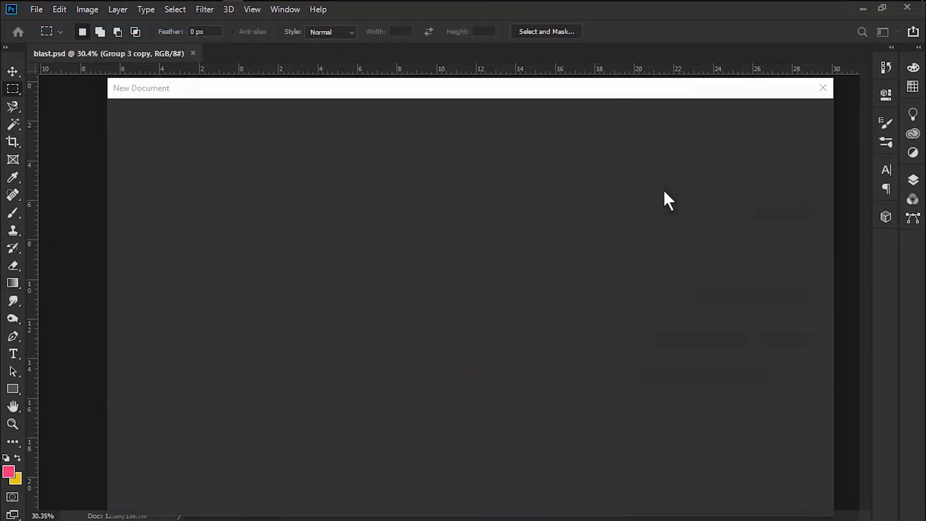
double_click(675, 211)
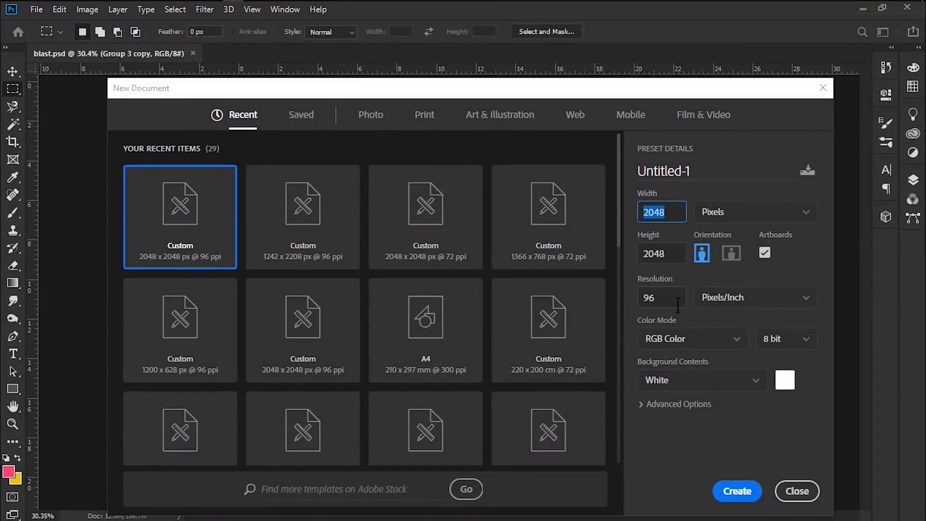
text(204)
key(Tab)
text(2048)
key(Tab)
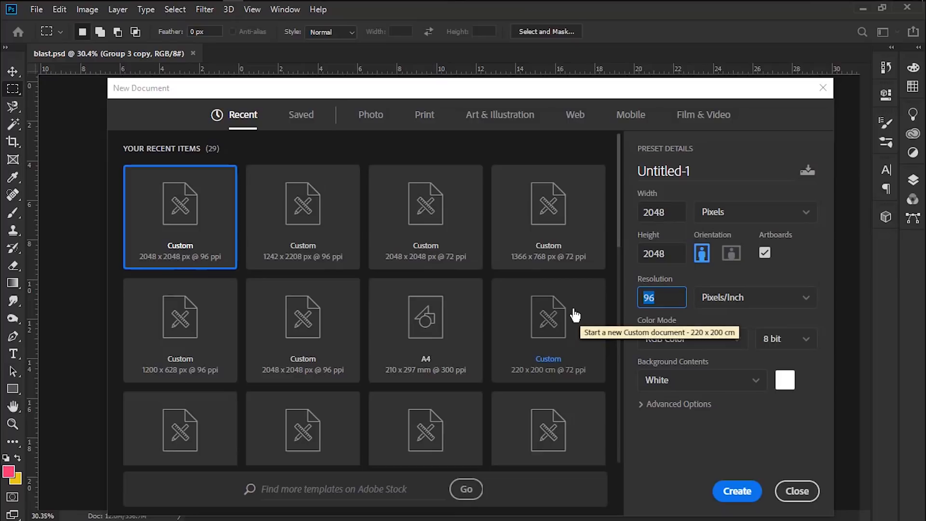
click(771, 111)
click(665, 440)
click(742, 494)
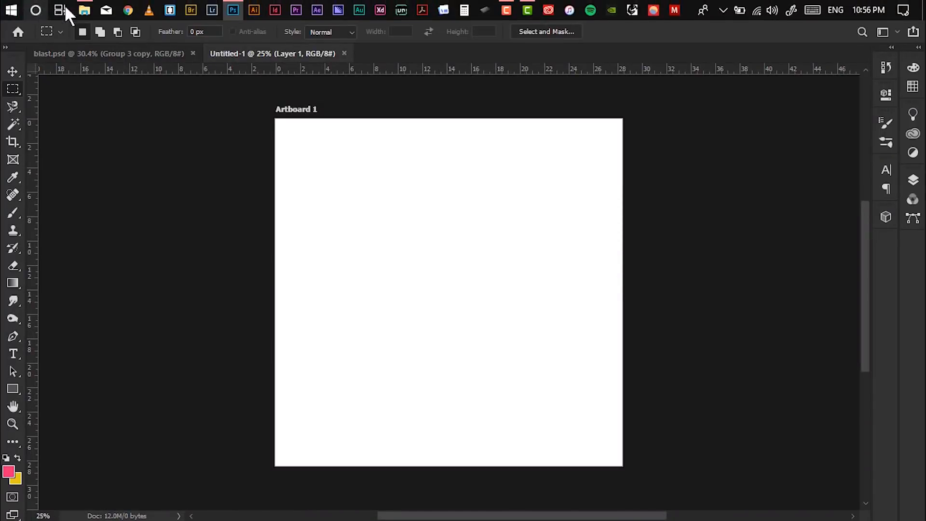
Import the portrait photo from the Pixel Sorting Files folder onto the artboard, then enlarge and position it
click(83, 7)
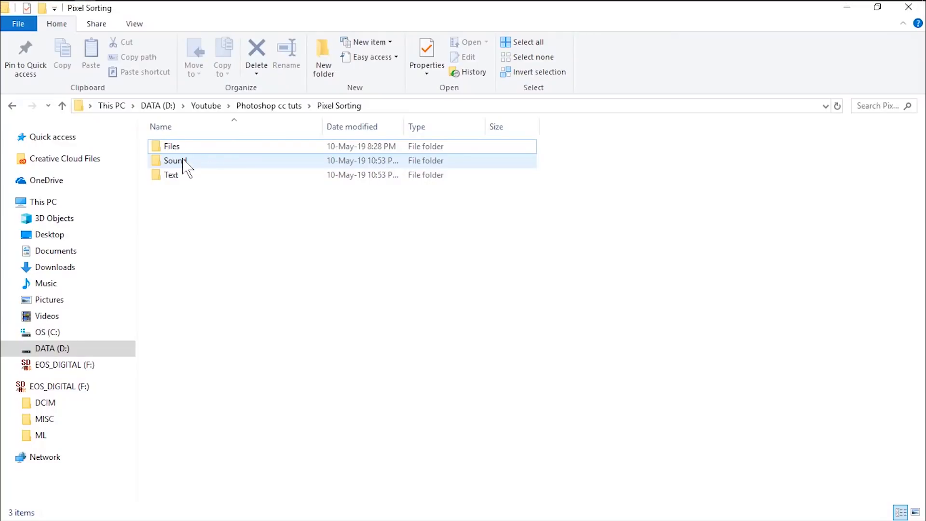
double_click(173, 148)
drag(415, 160, 462, 268)
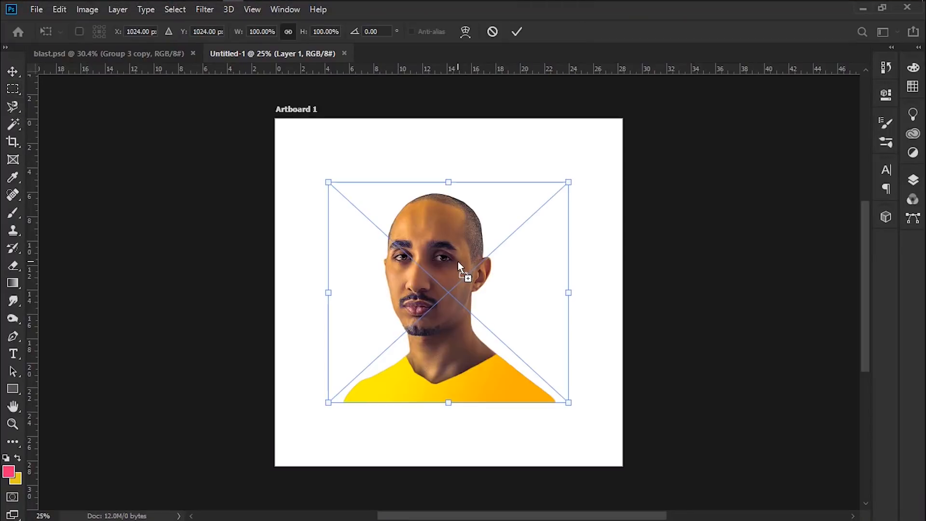
drag(569, 183, 651, 131)
drag(425, 247, 393, 237)
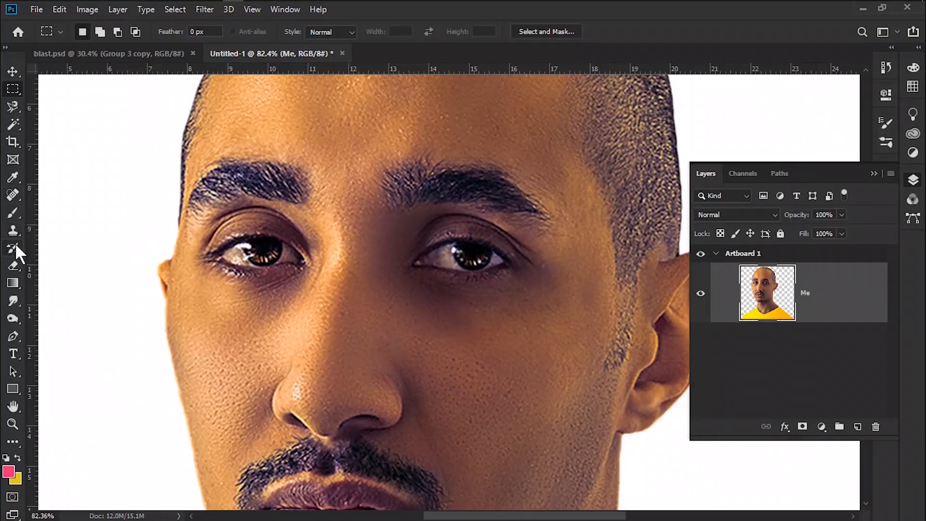
Trace an outline around the right eye with the Pen tool
key(p)
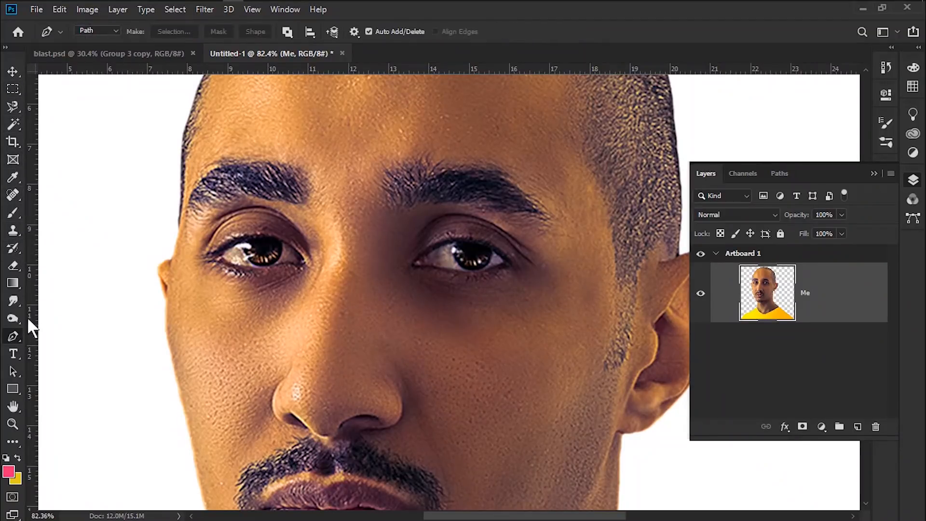
click(411, 266)
drag(473, 242, 470, 276)
click(510, 266)
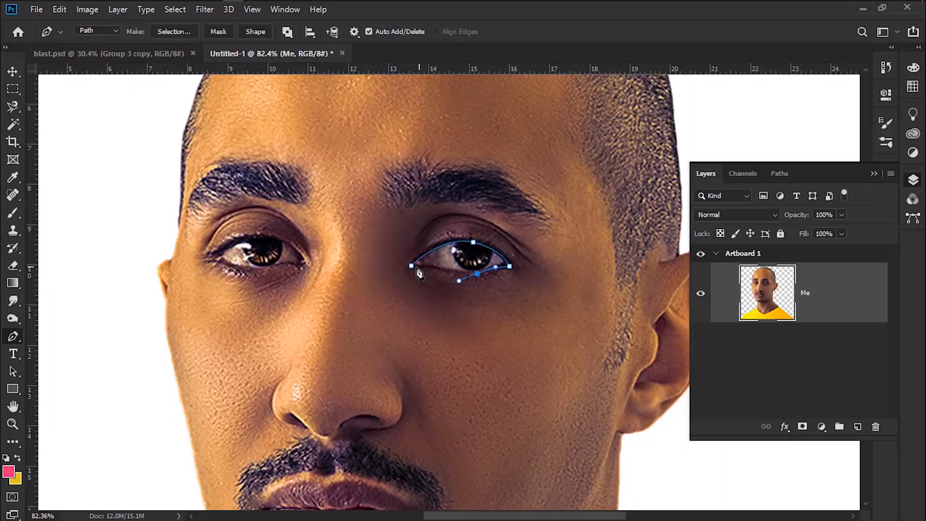
drag(411, 266, 400, 280)
Trace the left eye with the Pen tool and convert both eye paths into a selection
click(304, 264)
drag(261, 237, 230, 247)
click(221, 258)
drag(274, 268, 291, 263)
click(306, 266)
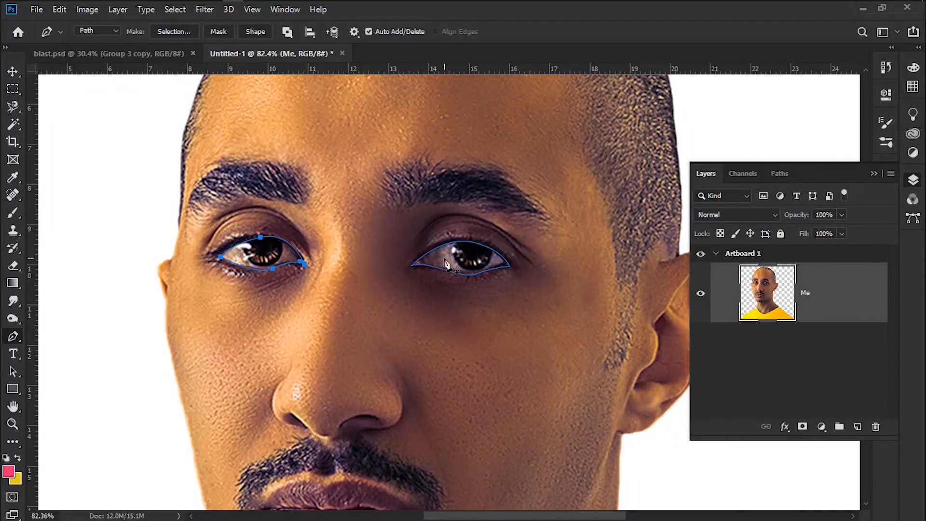
key(ctrl+Return)
key(m)
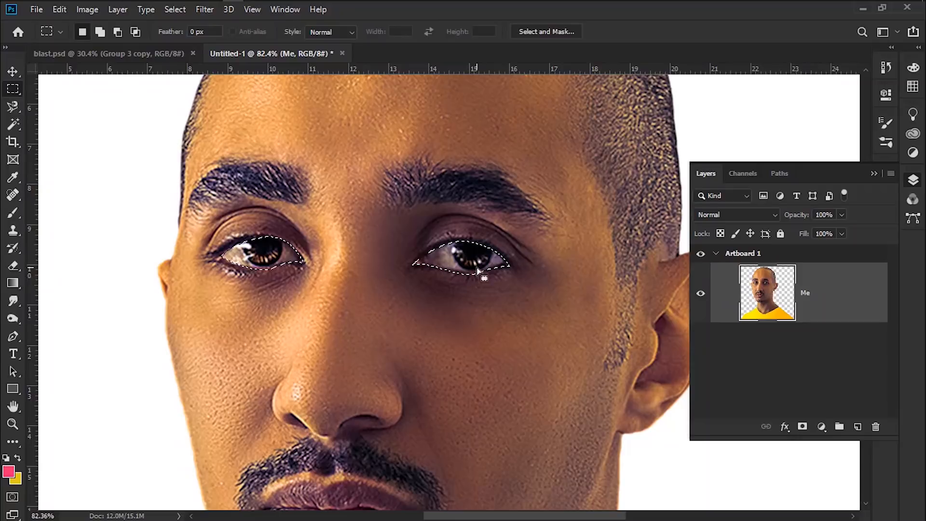
Copy the eye selection to a new layer and rename it eyes
right_click(470, 261)
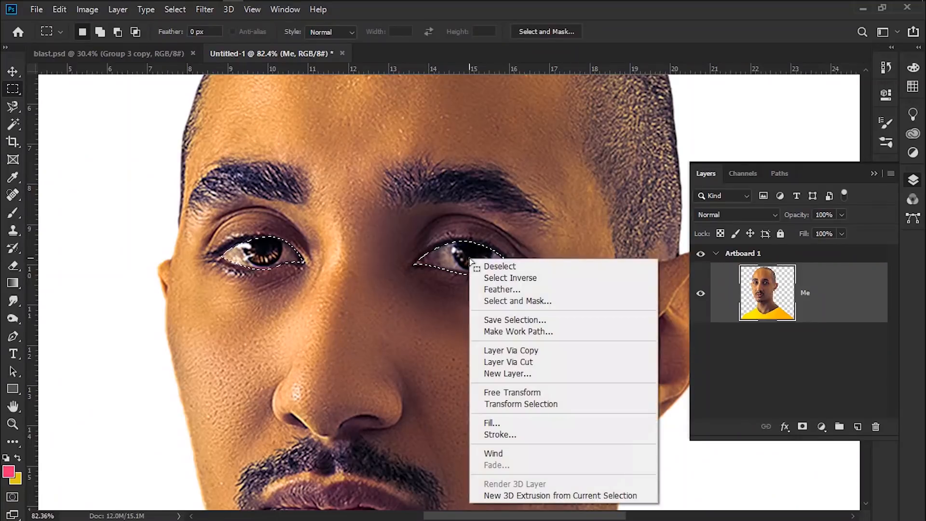
click(540, 352)
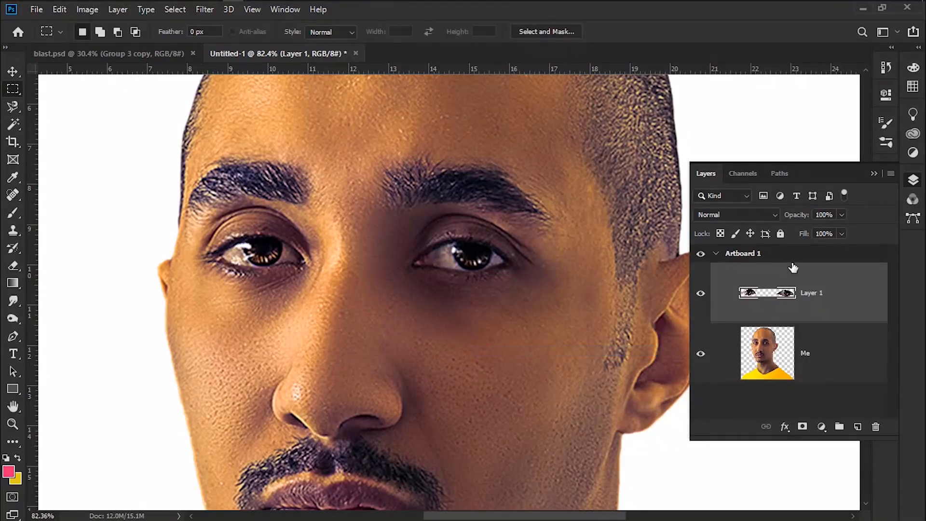
double_click(812, 293)
key(Return)
key(v)
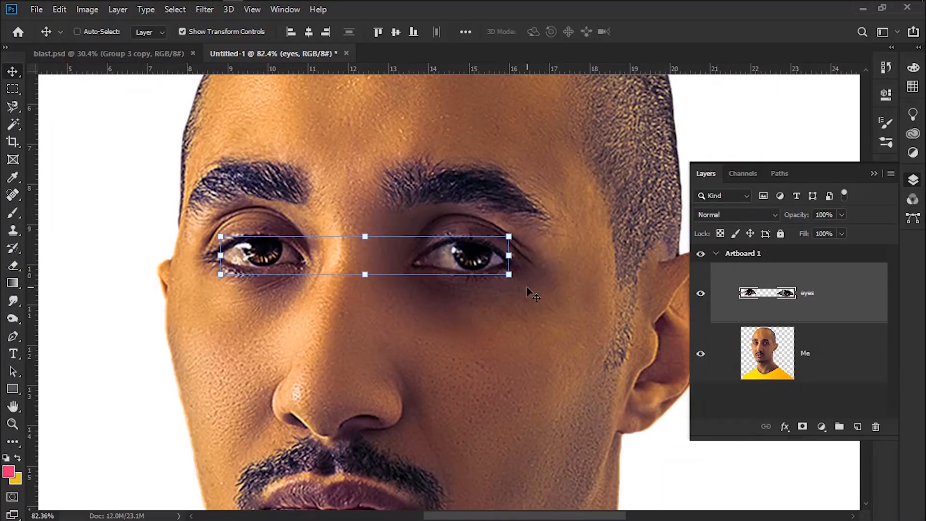
Rotate the eyes layer by -90° so the eyes stand vertically
drag(521, 284, 403, 104)
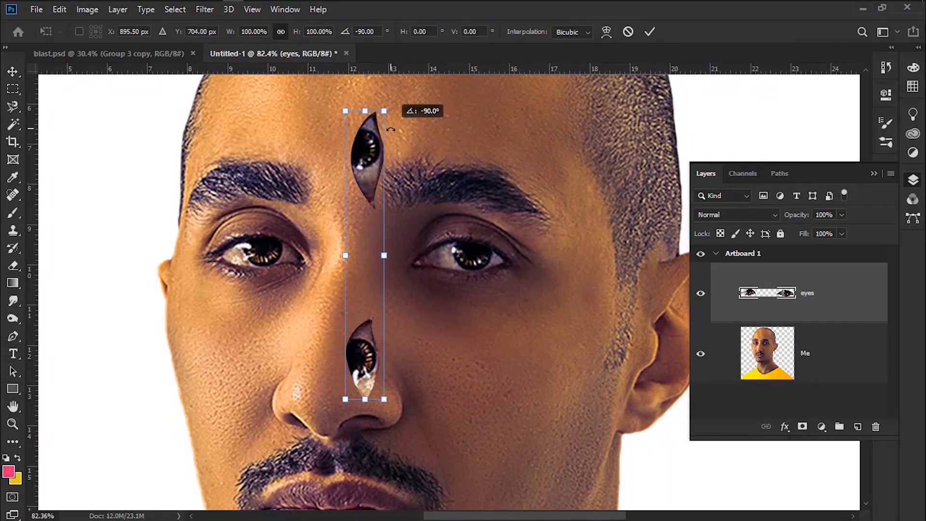
key(Return)
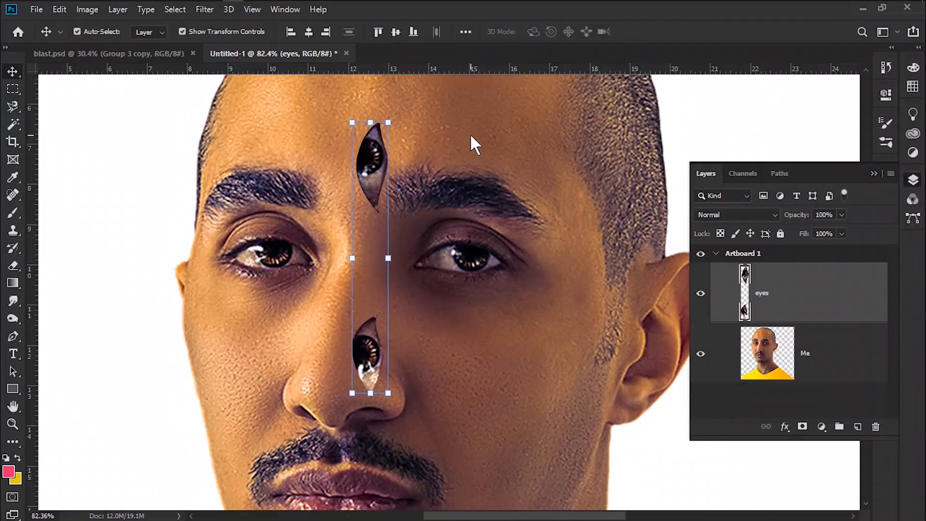
key(ctrl+minus)
key(ctrl+minus)
drag(404, 207, 409, 183)
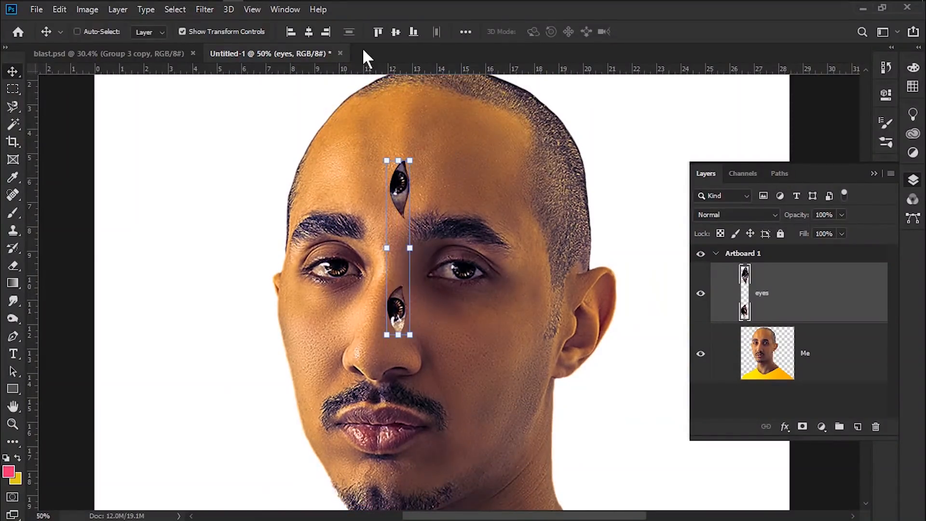
Apply the Wind filter to the eyes layer with the Blast method from the right
click(204, 9)
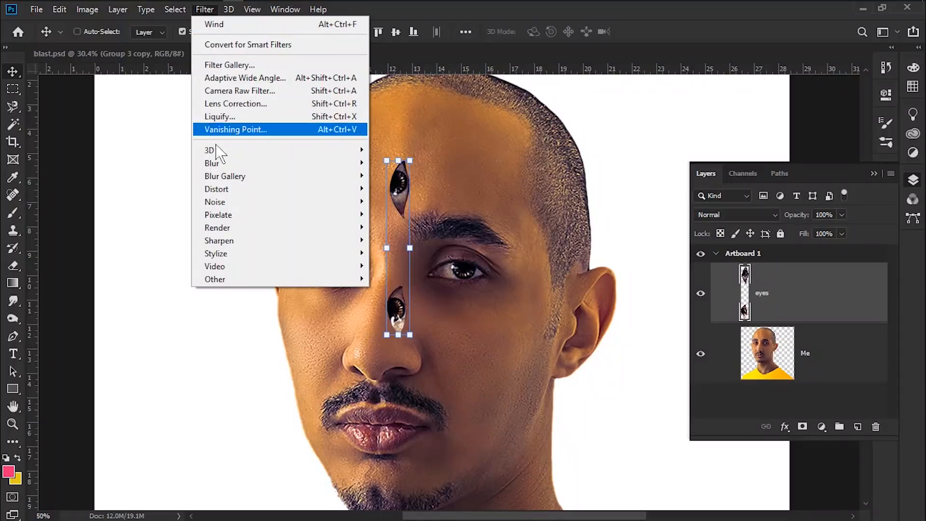
mouse_move(291, 260)
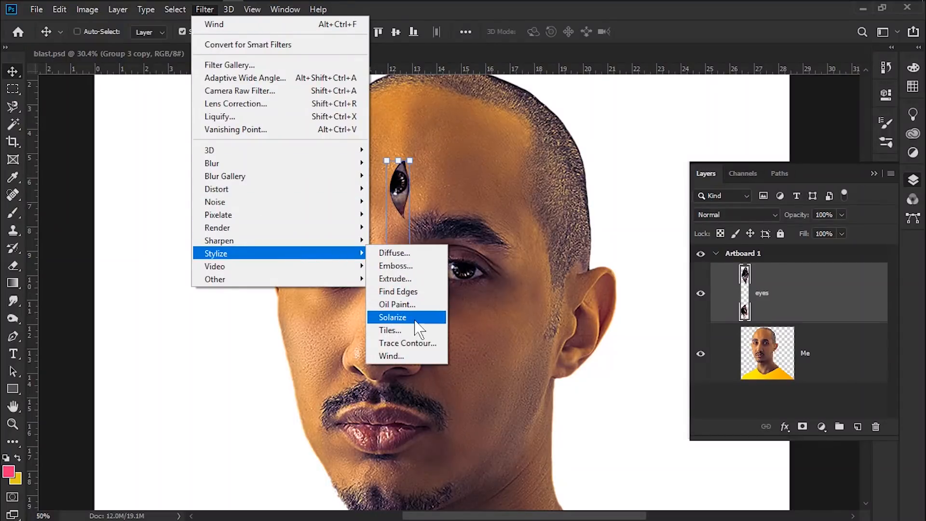
click(404, 353)
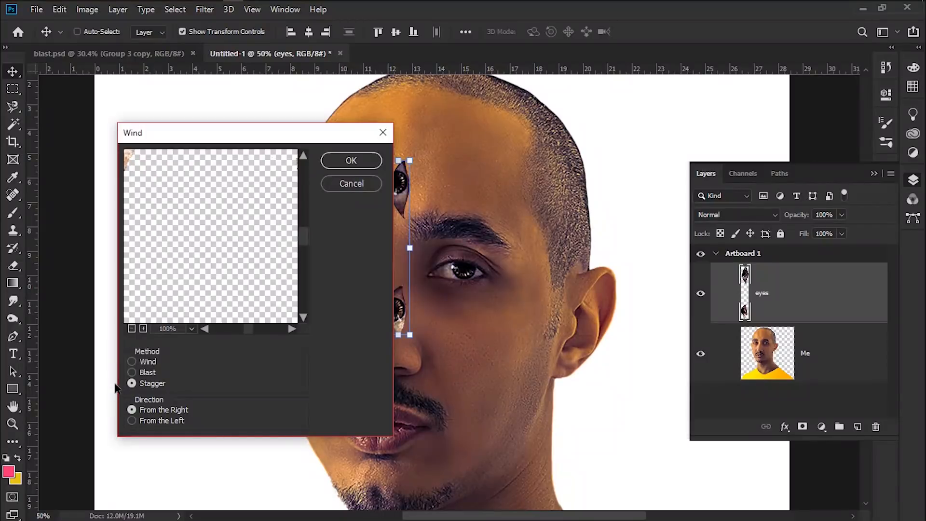
click(135, 373)
drag(166, 188, 246, 252)
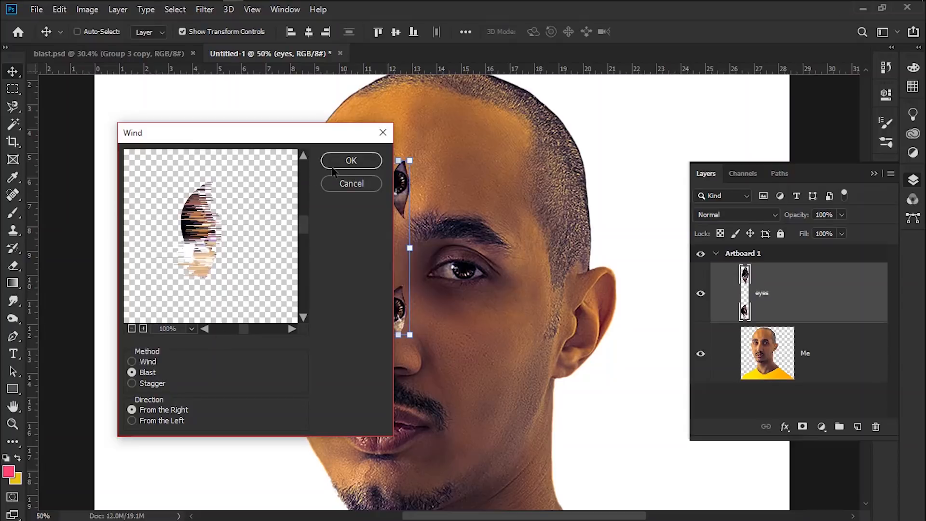
click(351, 161)
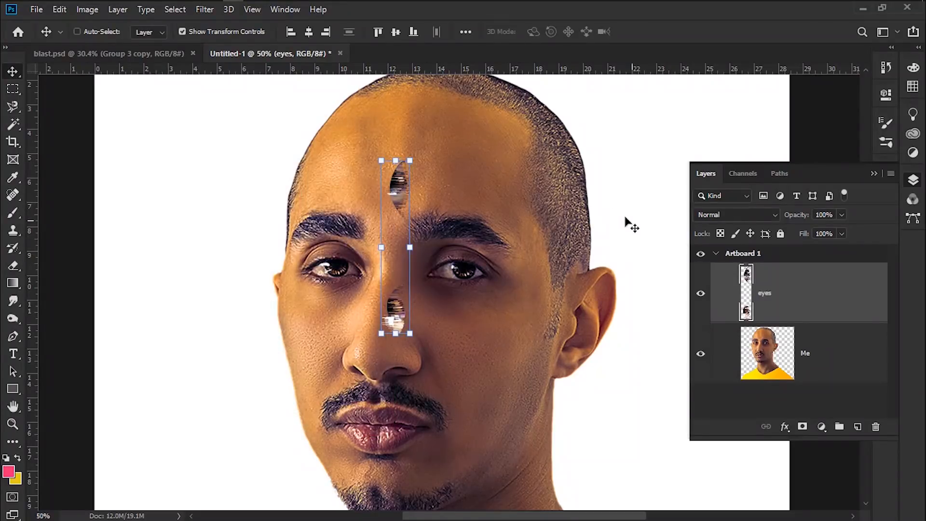
Reapply the Wind filter twice to lengthen the streaks
click(207, 9)
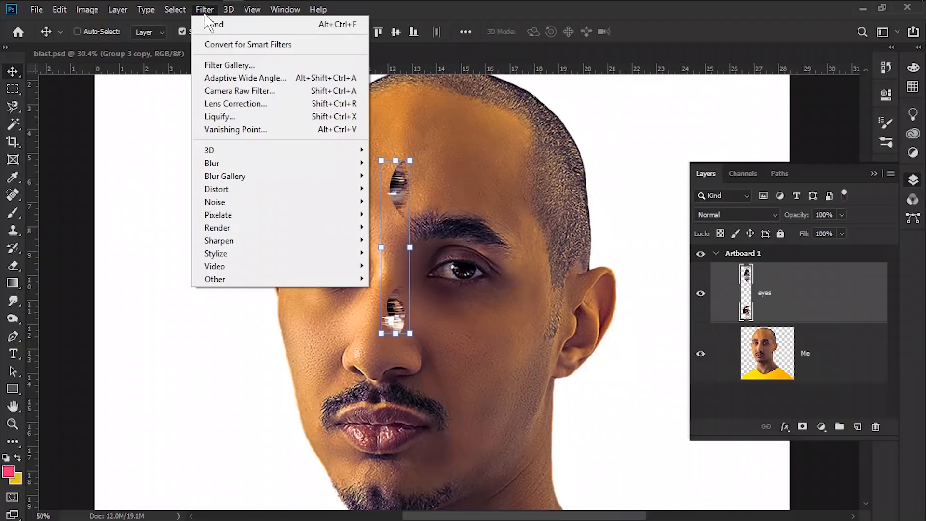
click(243, 25)
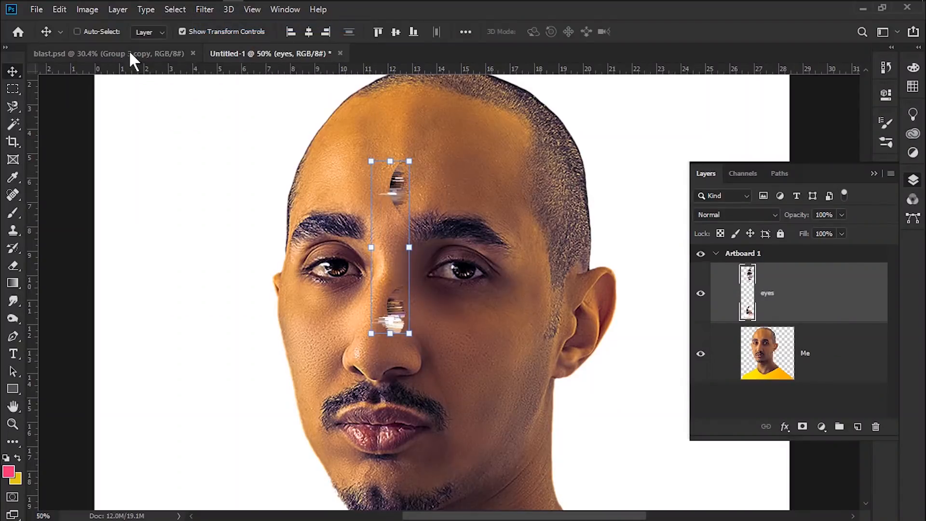
click(204, 10)
click(213, 24)
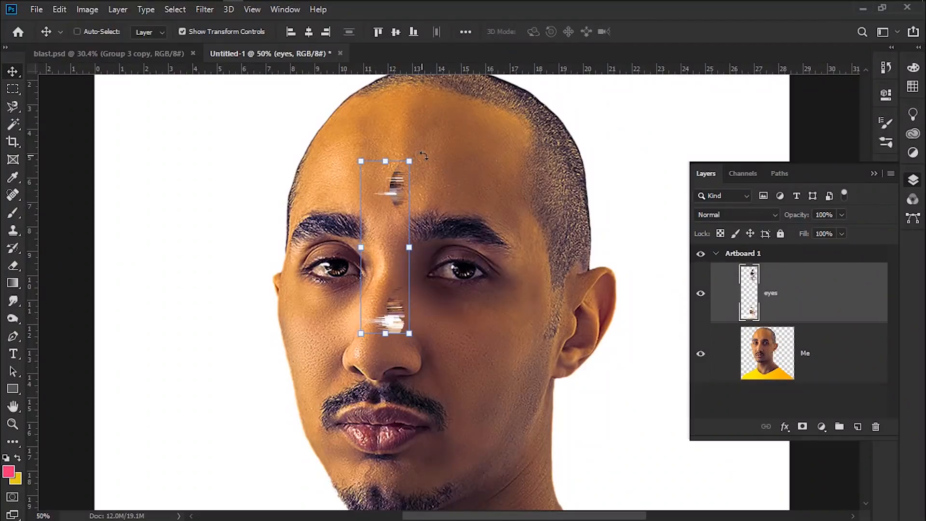
Rotate the eyes layer 90° back to horizontal
drag(424, 156, 505, 264)
drag(339, 261, 341, 273)
key(ctrl+plus)
key(ctrl+plus)
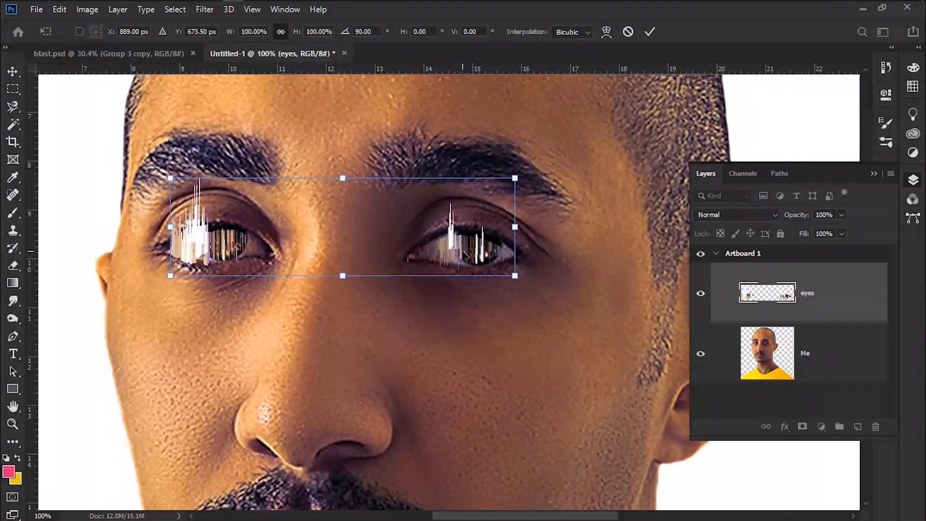
Nudge the eyes layer into alignment over the original eyes and commit the transform
drag(465, 251, 465, 249)
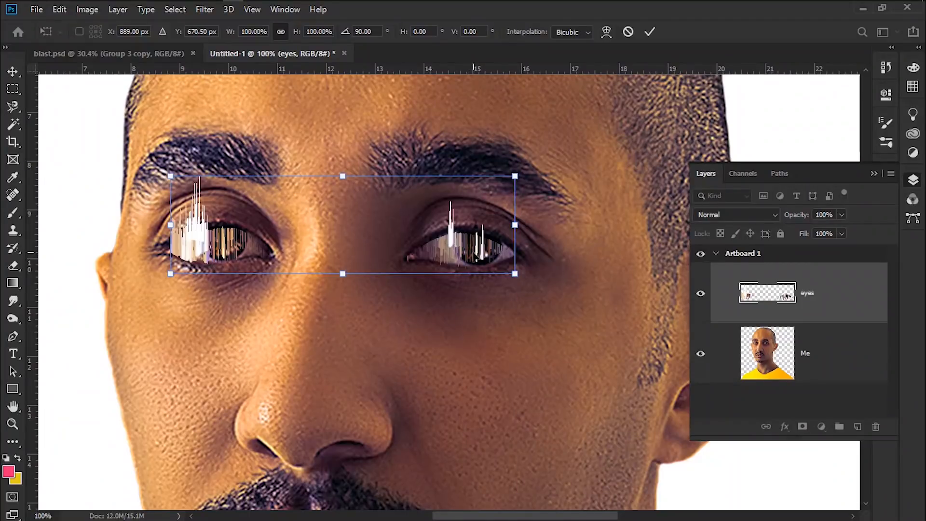
key(Right)
key(Right)
key(Right)
key(Right)
key(Right)
key(Right)
key(Up)
key(Up)
key(Up)
key(Up)
key(Down)
key(Down)
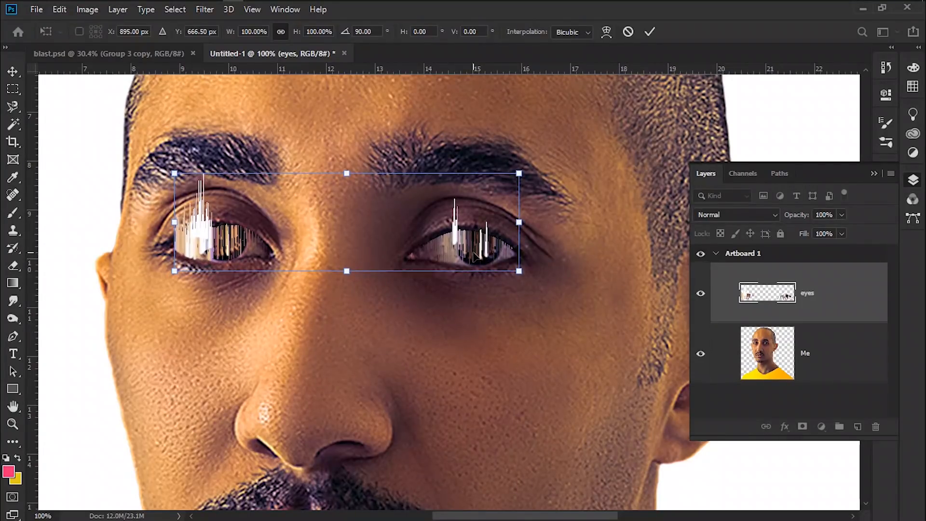
key(Down)
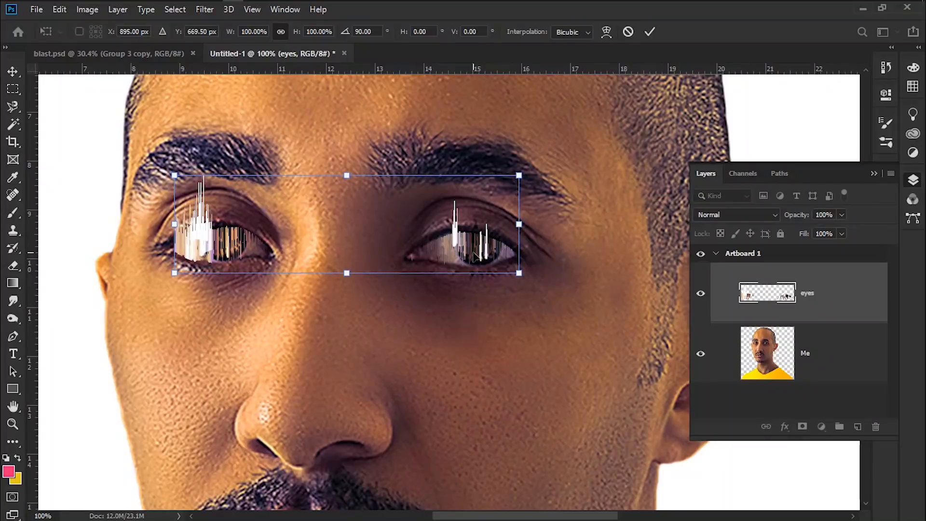
key(Return)
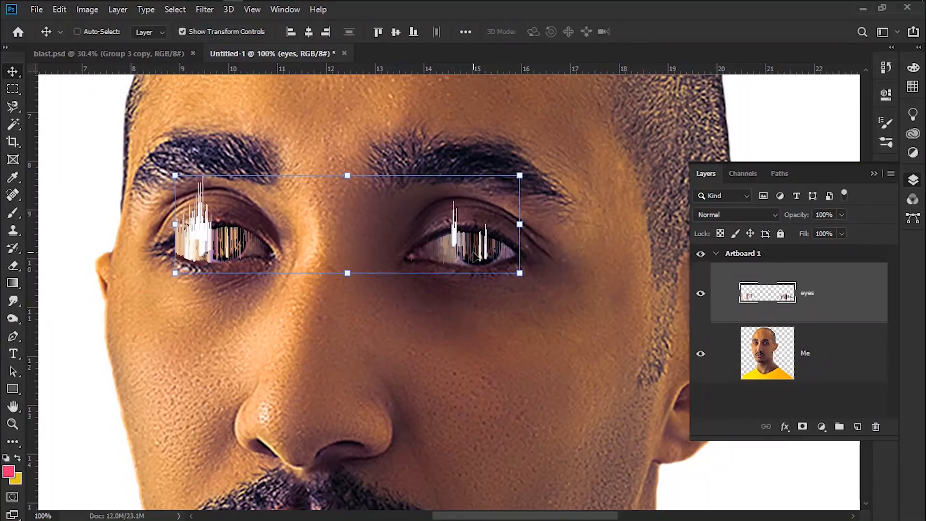
Add a layer mask to the eyes layer and pick the Brush tool with black as foreground color
click(803, 427)
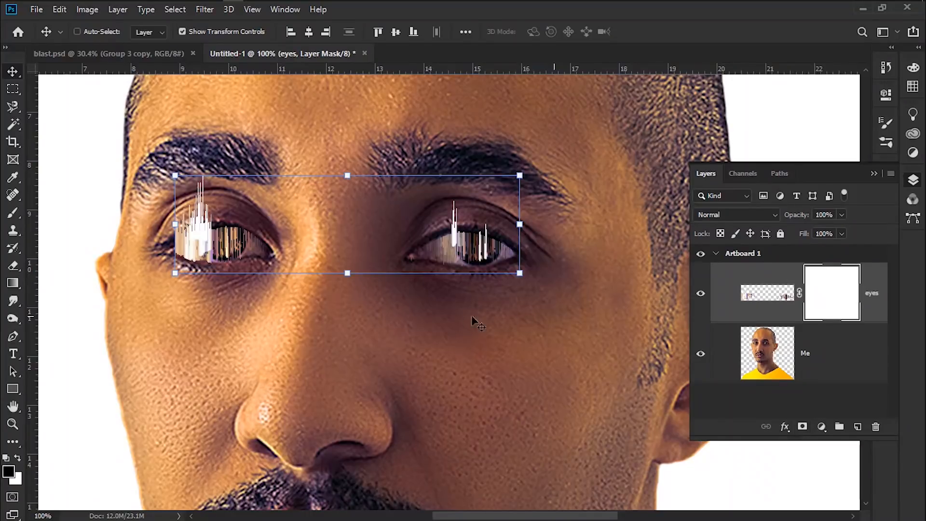
click(12, 214)
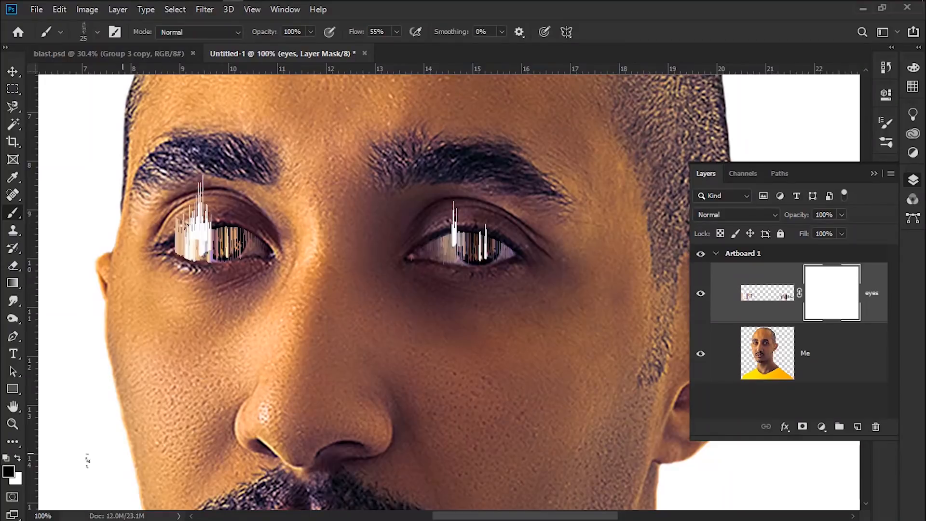
click(8, 471)
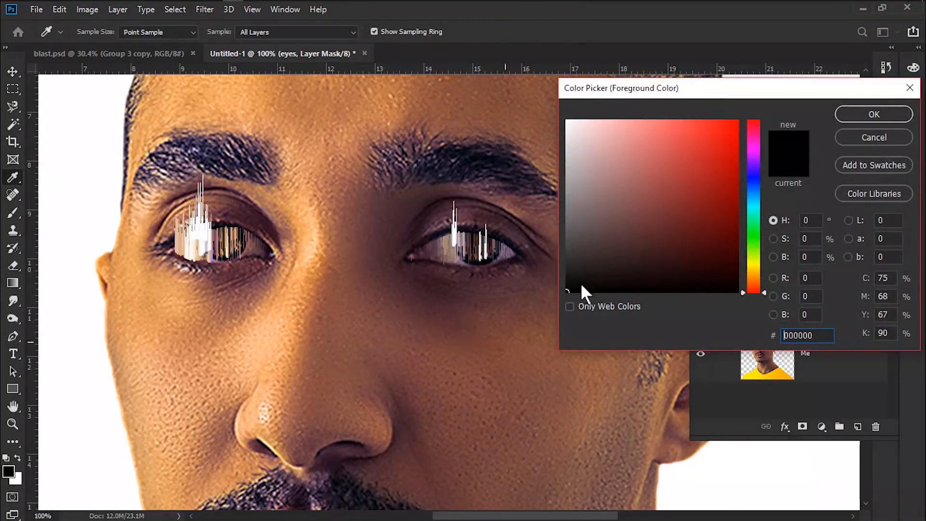
click(855, 116)
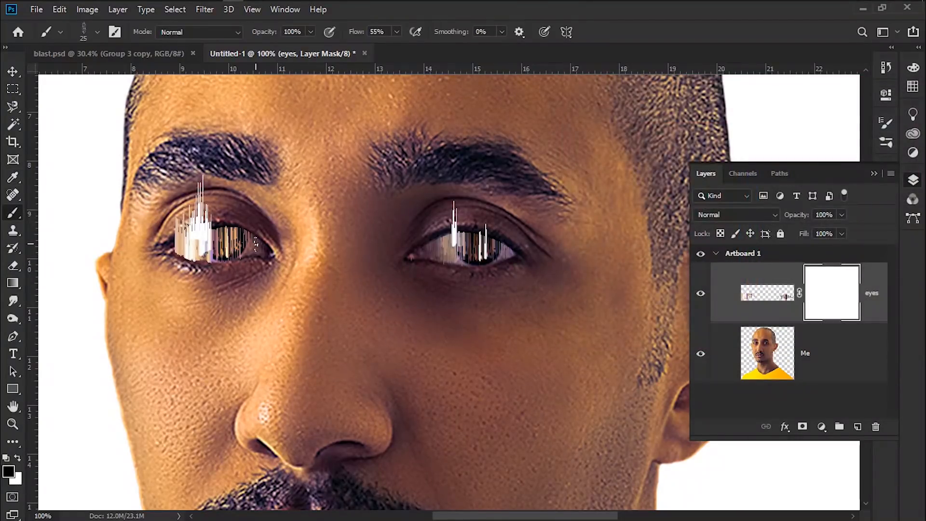
Paint black on the eyes layer mask over the left eye and set the brush size to 26 px
key(ctrl+plus)
key(ctrl+plus)
mouse_move(271, 240)
mouse_down()
mouse_move(358, 286)
mouse_move(350, 261)
mouse_move(446, 286)
mouse_up()
key(ctrl+minus)
key(ctrl+minus)
key(ctrl+plus)
right_click(276, 238)
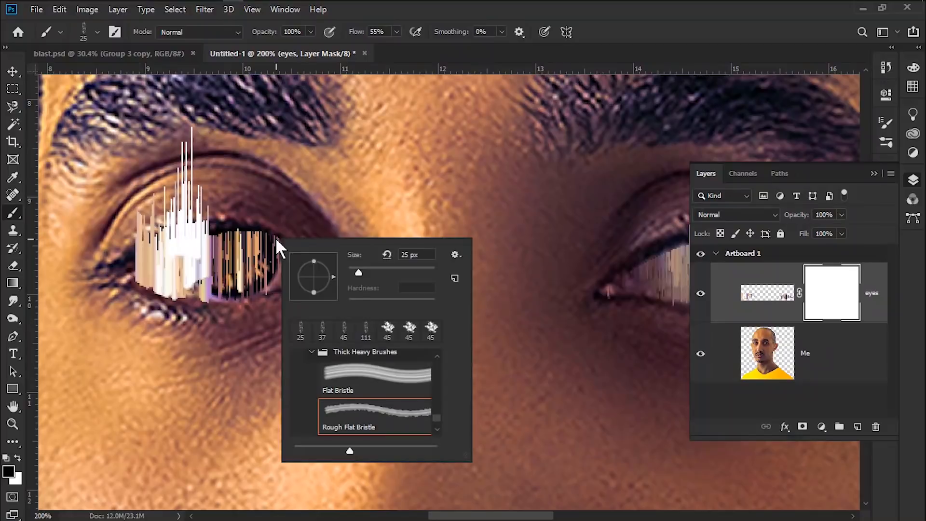
drag(358, 270, 359, 270)
key(Return)
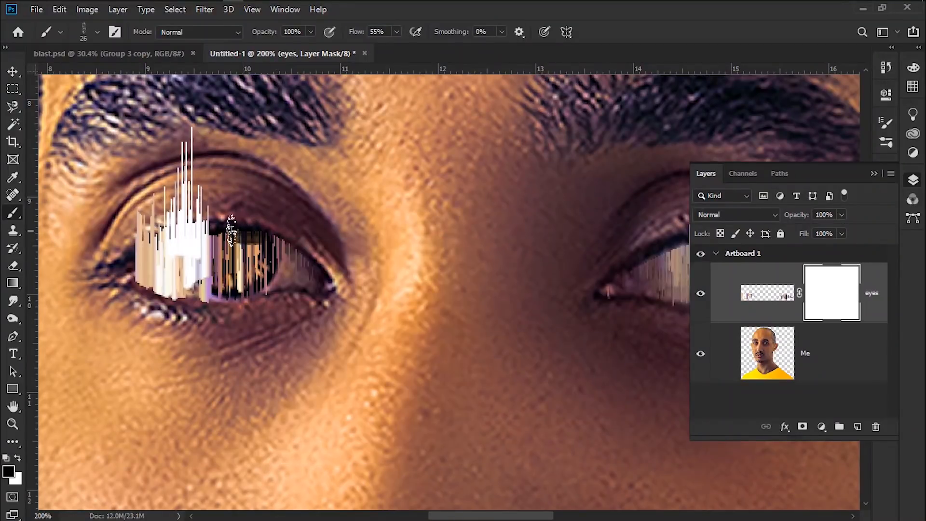
Hide the stray streaks over both eyes by painting black on the eyes layer mask
mouse_move(263, 230)
mouse_down()
mouse_move(235, 249)
mouse_move(221, 242)
mouse_move(278, 228)
mouse_up()
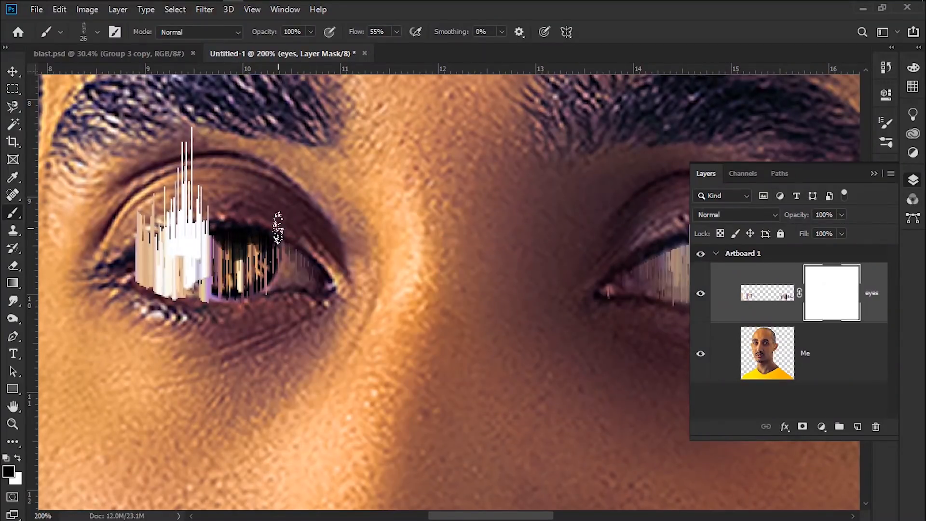
drag(613, 318, 320, 290)
mouse_move(369, 221)
mouse_down()
mouse_move(438, 206)
mouse_move(417, 210)
mouse_up()
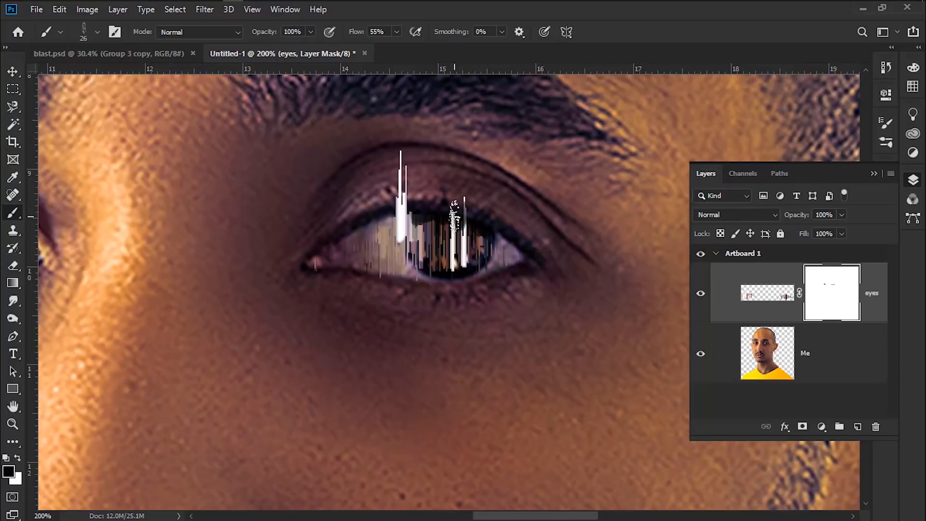
key(ctrl+minus)
key(ctrl+minus)
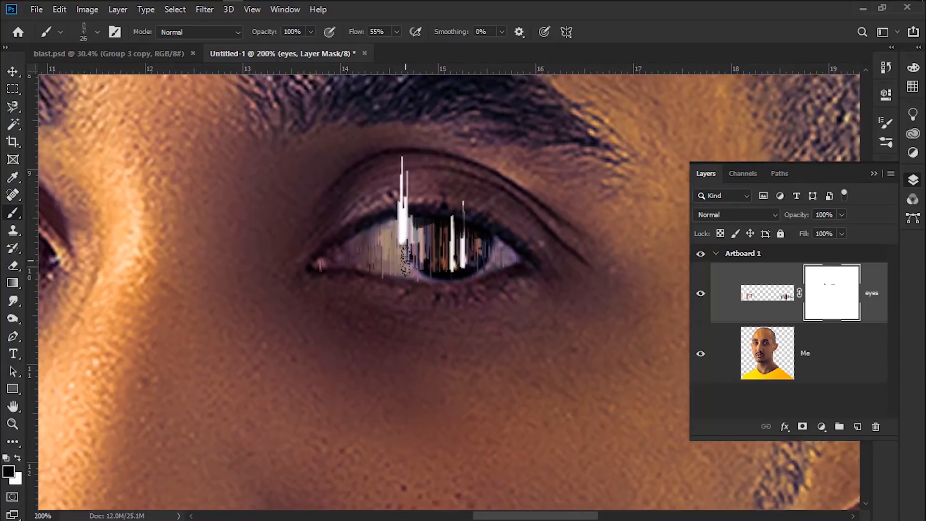
Set the eyes layer's blend mode to Linear Dodge (Add)
click(761, 214)
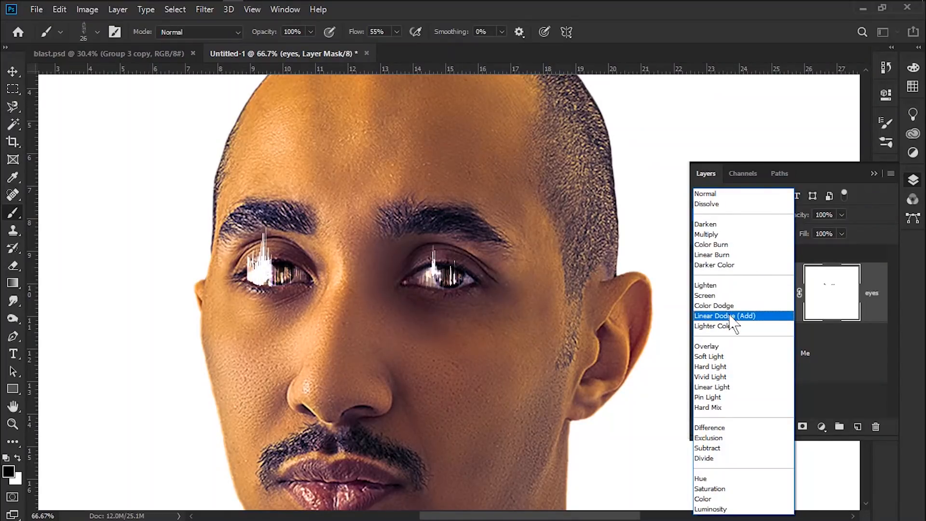
click(730, 316)
key(ctrl+minus)
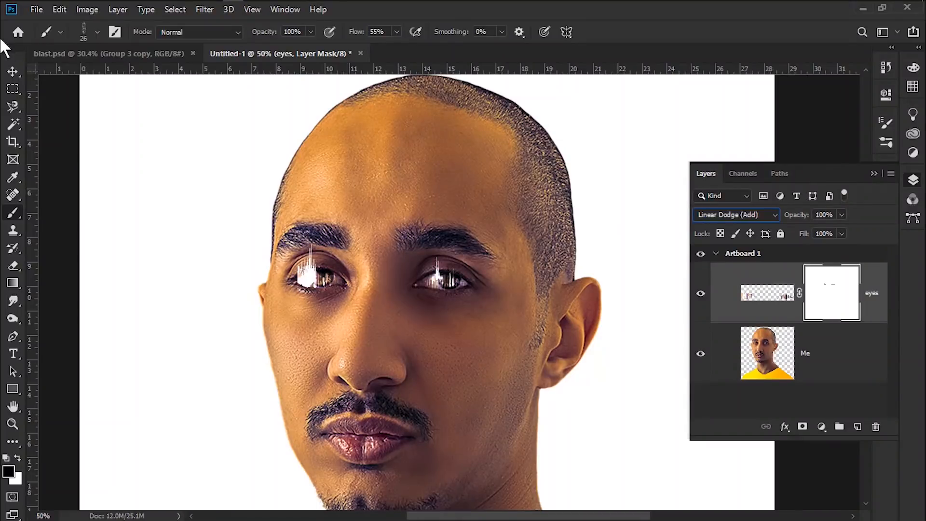
Open Cover5.jpg from the Pixel Sorting Files folder as a new document
click(13, 89)
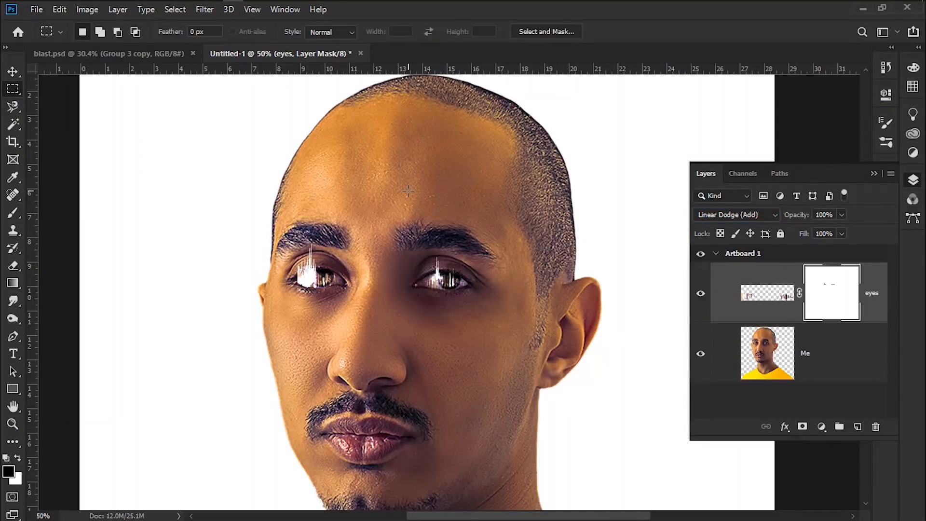
key(ctrl+minus)
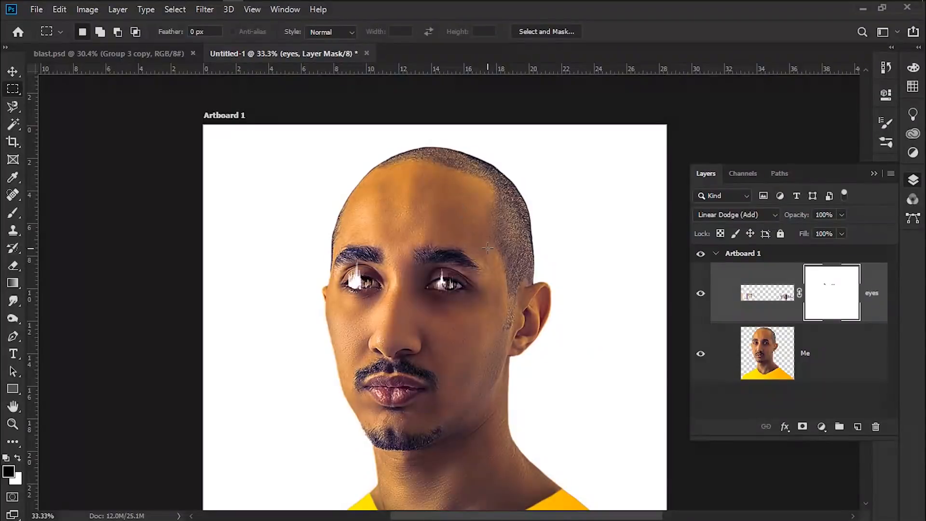
drag(487, 249, 484, 218)
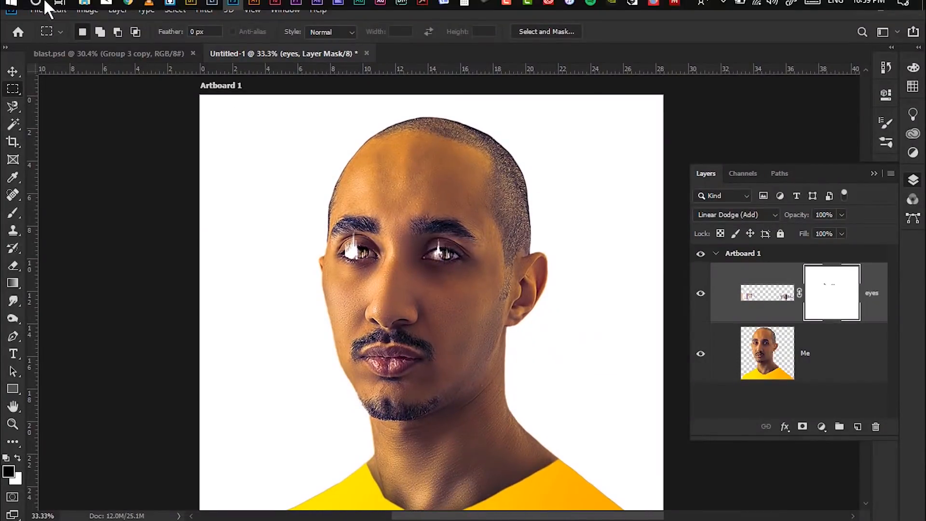
click(85, 10)
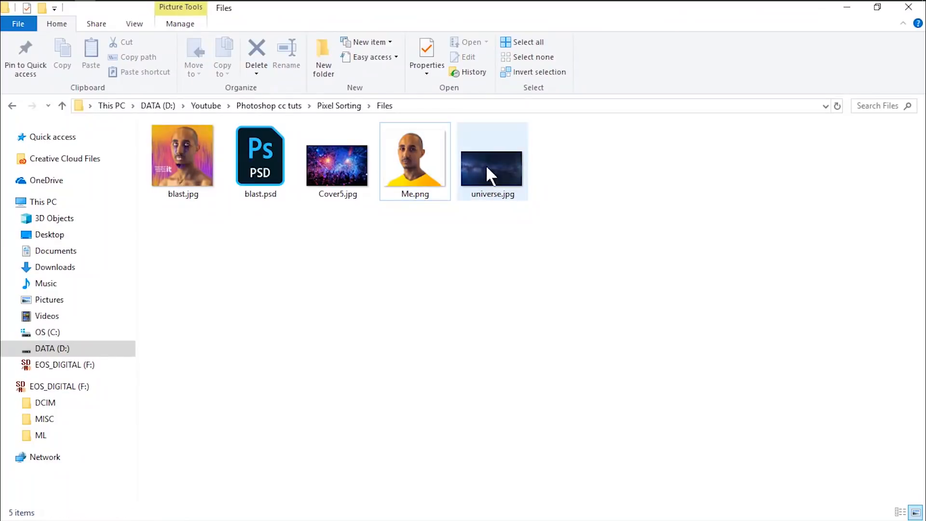
drag(342, 156, 553, 56)
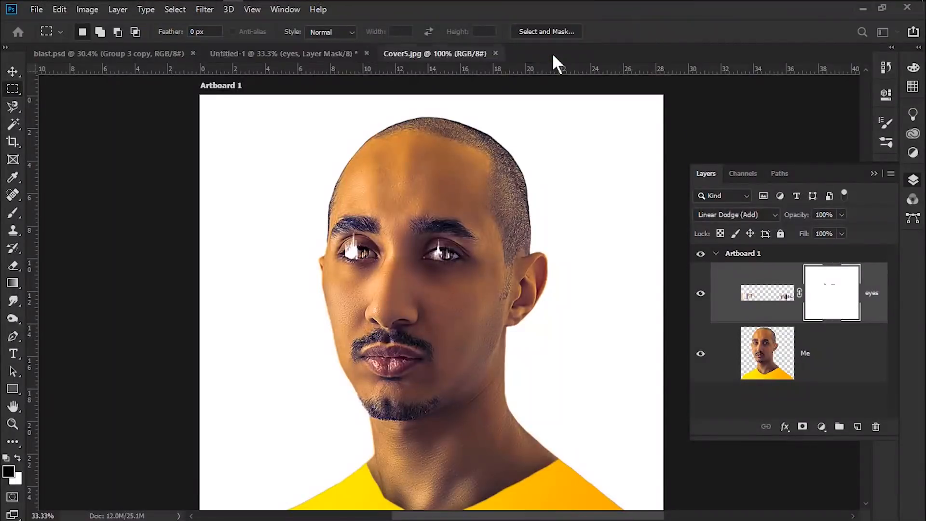
Apply the Wind filter to the crowd photo using the Stagger method from the left
click(205, 9)
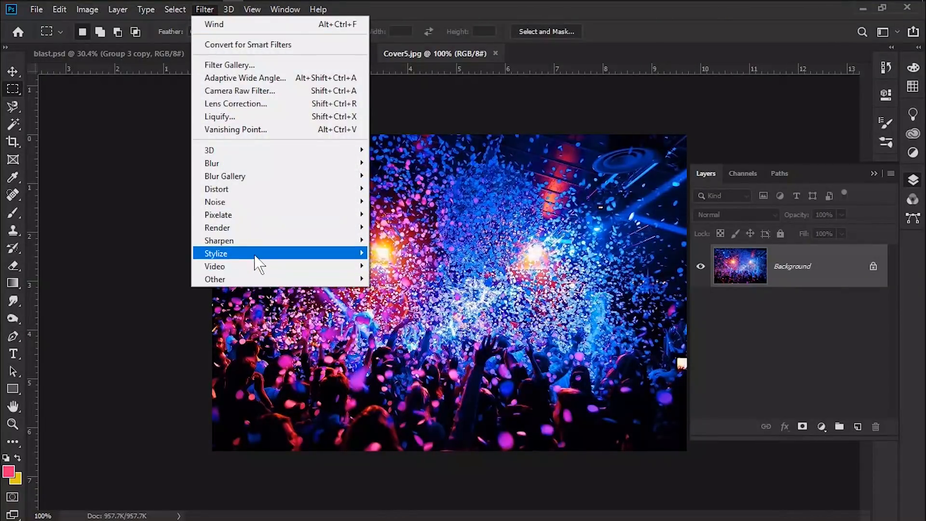
mouse_move(255, 254)
click(390, 356)
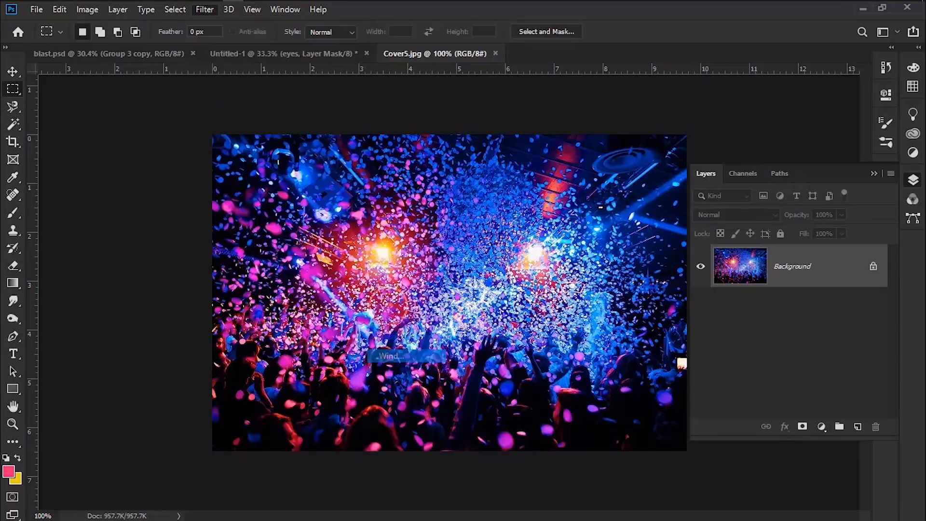
drag(265, 135, 713, 105)
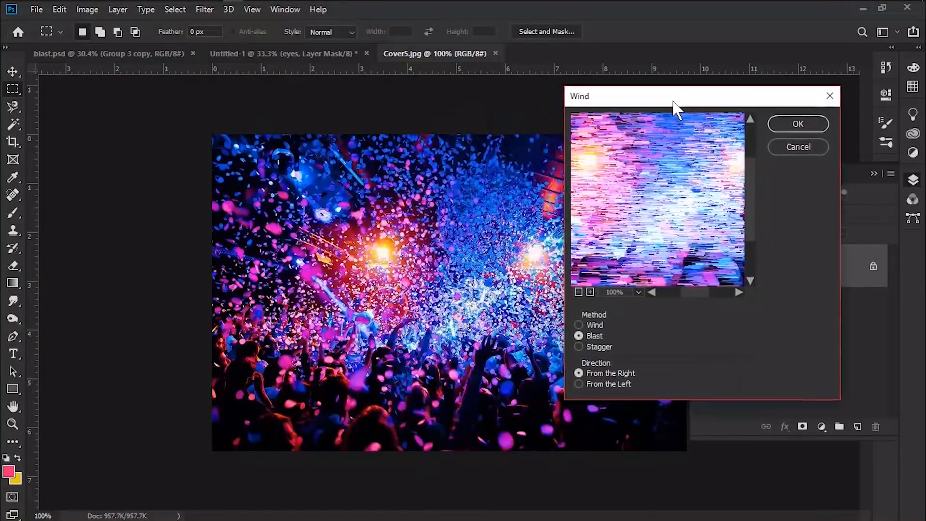
click(583, 346)
drag(719, 209, 675, 217)
drag(655, 251, 659, 228)
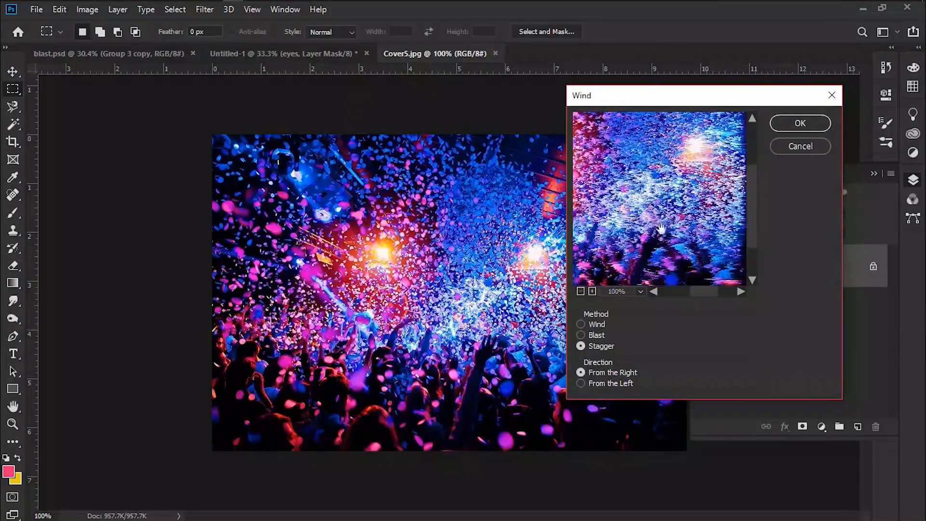
click(581, 384)
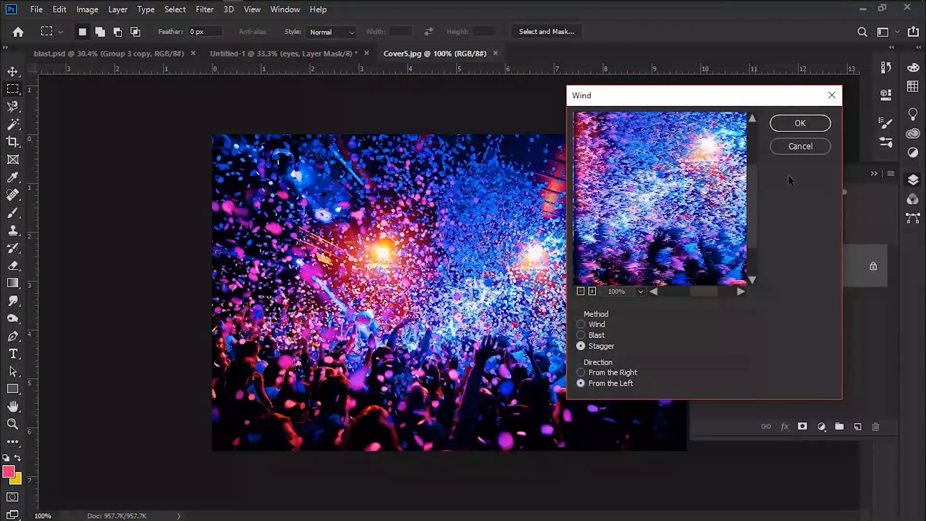
click(800, 123)
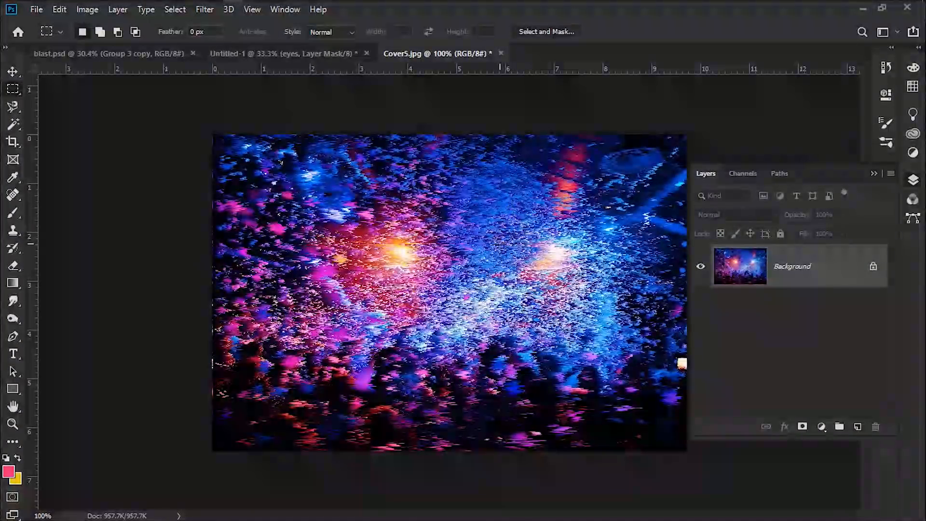
Reapply the Wind filter six more times to intensify the streaks
click(201, 10)
click(216, 24)
click(198, 9)
click(207, 24)
click(203, 11)
click(210, 24)
click(205, 10)
click(213, 25)
click(204, 11)
click(210, 26)
click(205, 11)
click(209, 27)
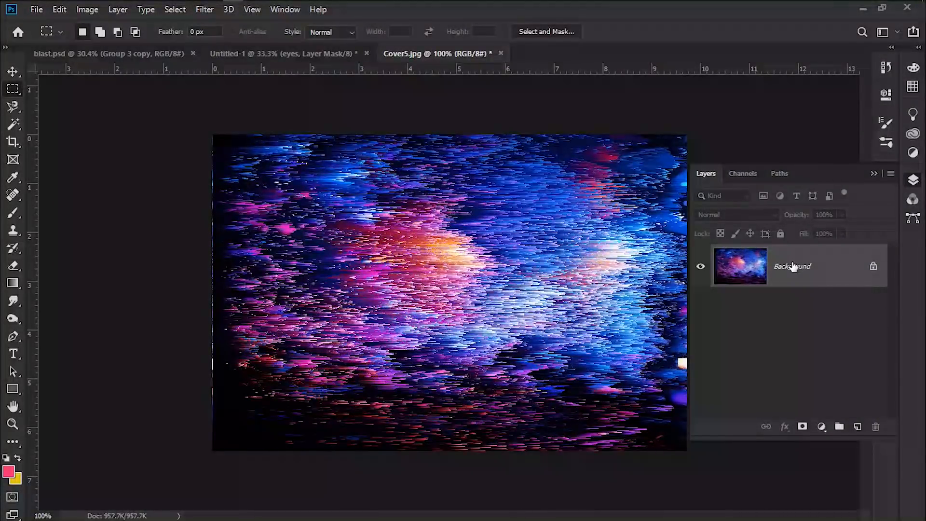
Duplicate the Background layer as Background copy
drag(792, 266, 792, 263)
right_click(804, 264)
click(820, 284)
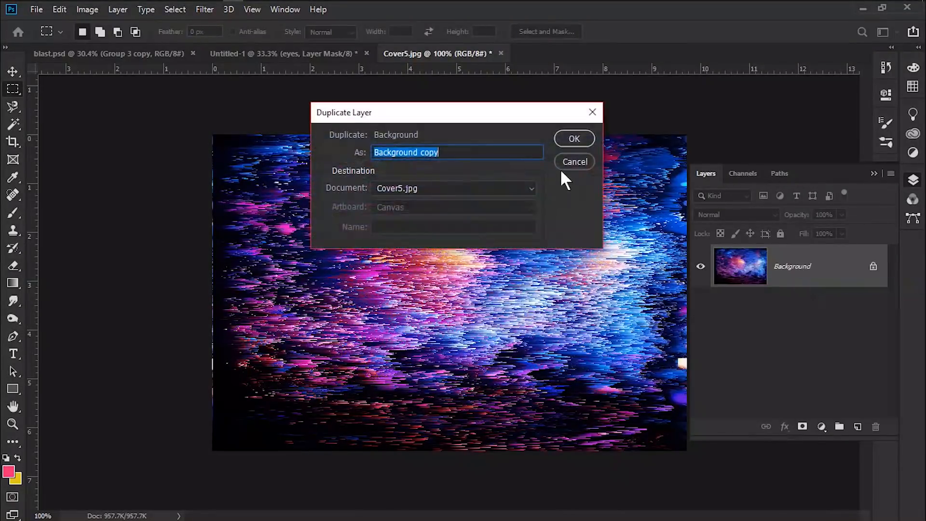
click(582, 138)
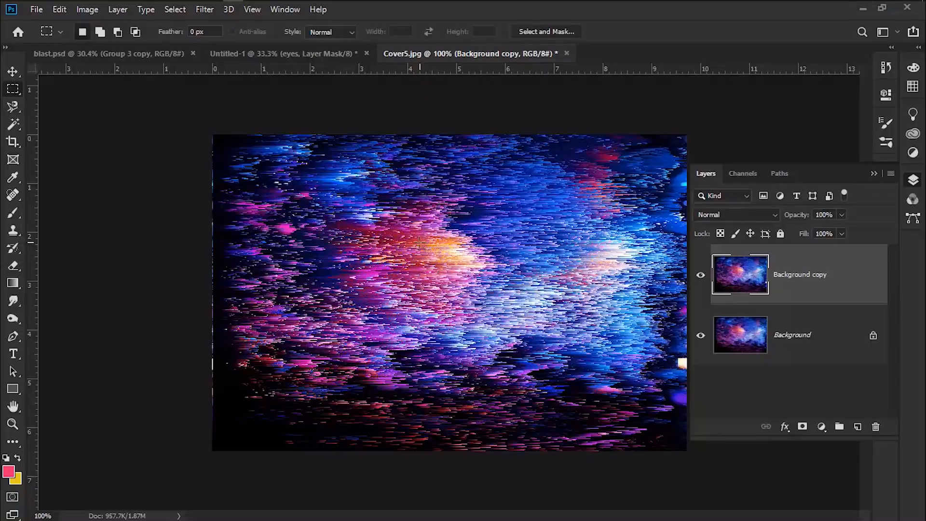
Move the Background copy layer into the portrait document
key(v)
drag(421, 244, 311, 111)
drag(473, 331, 416, 285)
key(ctrl+plus)
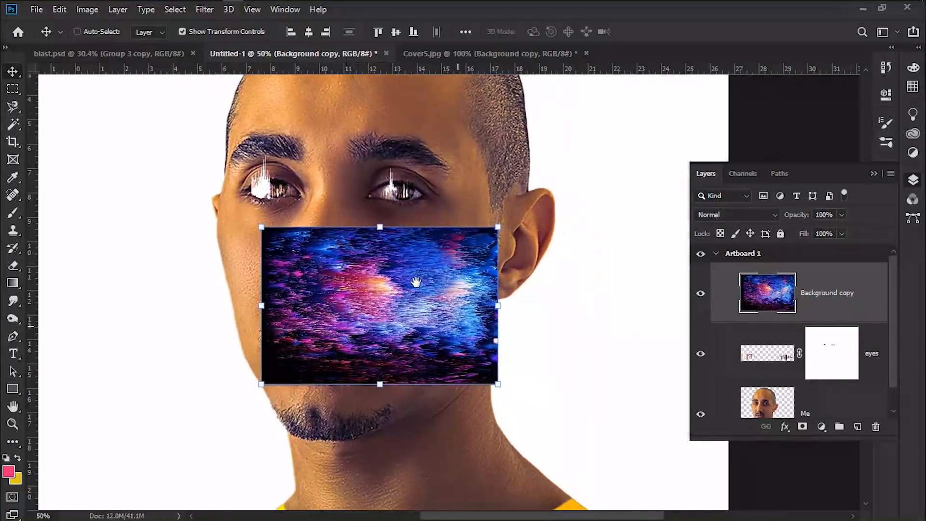
Rotate the glitch layer 90° to vertical and position it beneath the right-hand eye
drag(504, 397, 287, 452)
drag(302, 187, 346, 245)
drag(401, 315, 391, 259)
drag(332, 369, 344, 347)
drag(399, 293, 393, 287)
key(Return)
Duplicate the glitch layer and move the copy about 5.2 in left beneath the other eye
right_click(802, 303)
click(686, 76)
click(558, 137)
drag(398, 232, 279, 250)
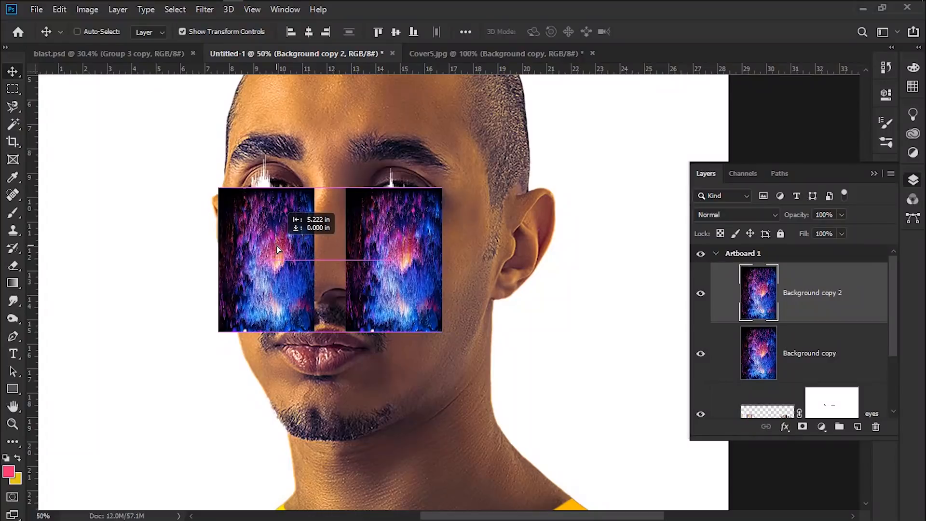
drag(278, 250, 278, 250)
Add a layer mask to Background copy and paint black to shape it into a drip below the right-hand eye
click(815, 354)
click(802, 427)
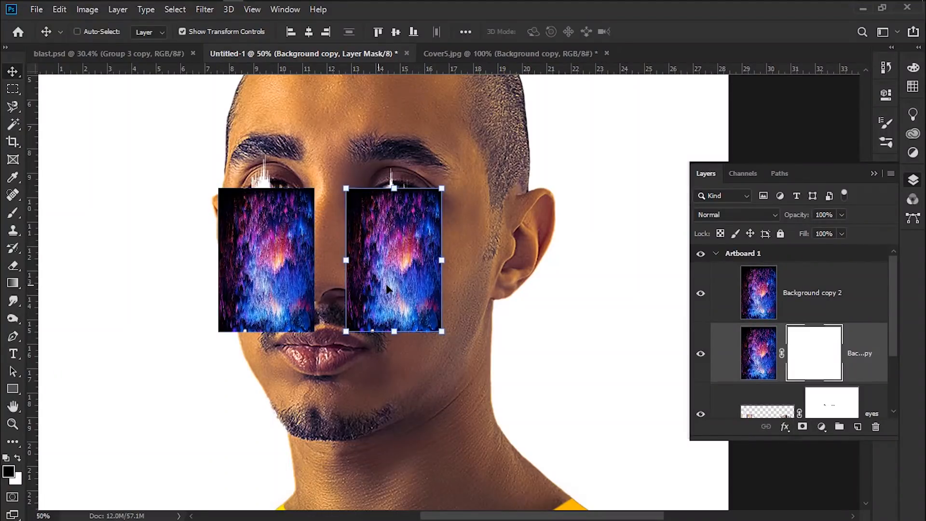
scroll(401, 282, up, 2)
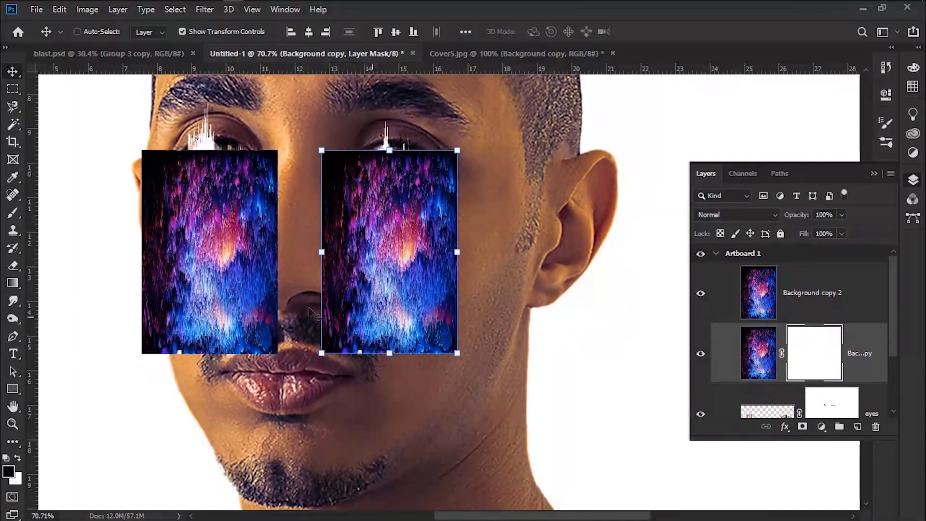
key(b)
mouse_move(332, 313)
mouse_down()
mouse_move(432, 321)
mouse_move(463, 198)
mouse_up()
mouse_move(333, 210)
mouse_down()
mouse_move(384, 350)
mouse_move(381, 333)
mouse_up()
scroll(424, 252, up, 3)
key(bracketleft)
key(bracketleft)
key(bracketleft)
key(bracketleft)
key(bracketleft)
mouse_move(443, 277)
mouse_down()
mouse_move(211, 195)
mouse_move(403, 163)
mouse_up()
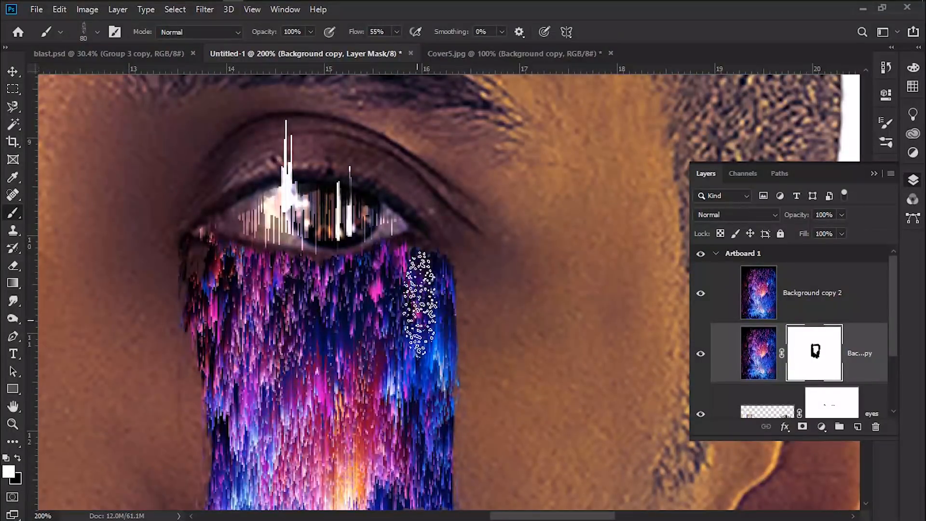
Refine the right-hand drip's mask edges with alternating black and white brush strokes
key(ctrl+minus)
drag(347, 397, 521, 326)
key(x)
drag(617, 327, 630, 296)
drag(509, 349, 510, 344)
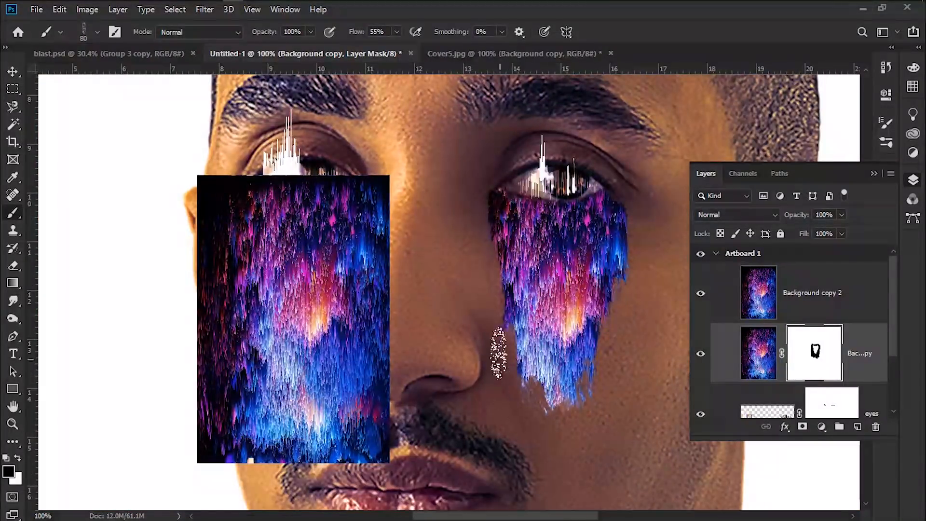
click(620, 281)
Add a layer mask to Background copy 2 and paint black around the left-hand eye drip
click(812, 293)
click(803, 427)
mouse_move(377, 340)
mouse_down()
mouse_move(406, 193)
mouse_move(367, 396)
mouse_move(203, 203)
mouse_move(203, 471)
mouse_move(297, 425)
mouse_move(345, 357)
mouse_move(386, 212)
mouse_move(345, 241)
mouse_up()
key(x)
Refine the left-hand drip's mask with further black and white brush strokes
key(x)
mouse_move(305, 419)
mouse_down()
mouse_move(227, 320)
mouse_move(251, 359)
mouse_move(253, 336)
mouse_up()
key(ctrl+plus)
drag(263, 371, 452, 477)
drag(227, 244, 241, 483)
key(x)
drag(258, 244, 338, 246)
key(ctrl+minus)
key(ctrl+minus)
key(ctrl+minus)
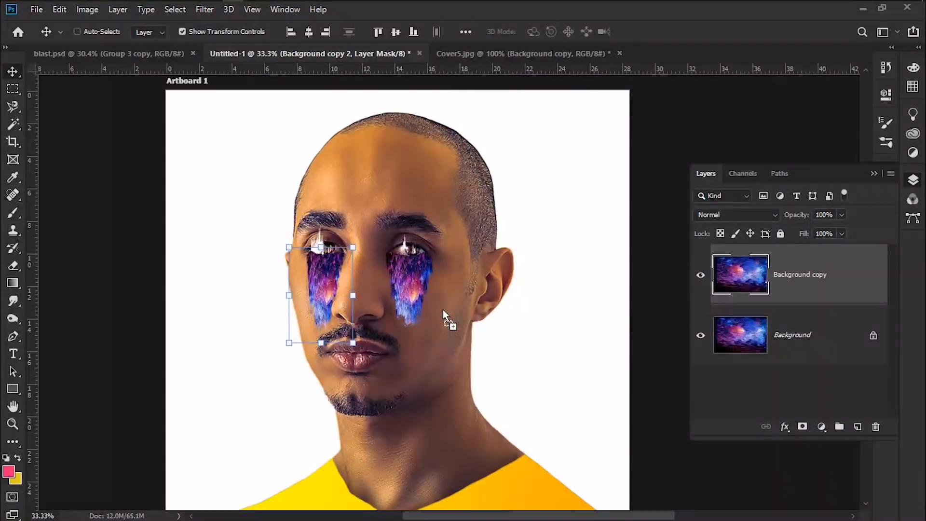
Rotate a third glitch layer 90° and position it over the chin and beard
drag(443, 309, 445, 382)
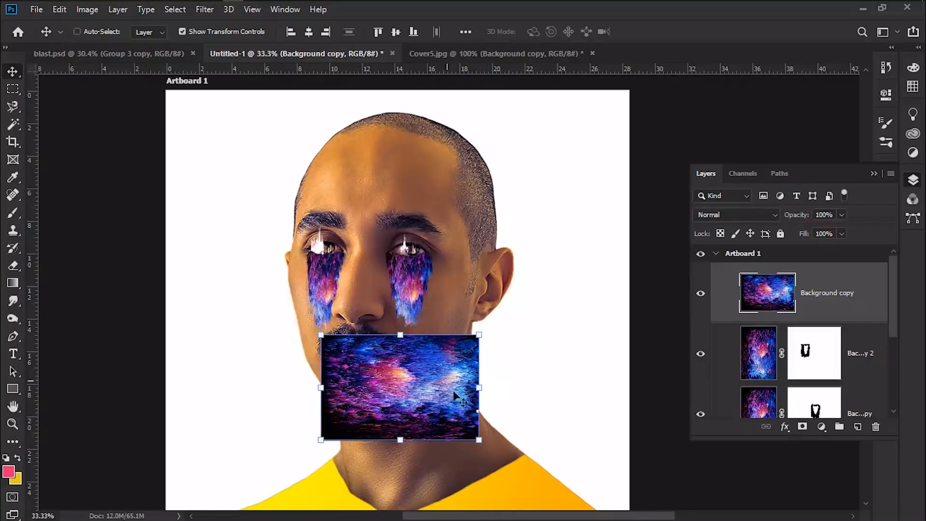
drag(492, 446, 374, 426)
drag(419, 372, 424, 132)
key(ctrl+plus)
key(ctrl+plus)
drag(329, 302, 315, 221)
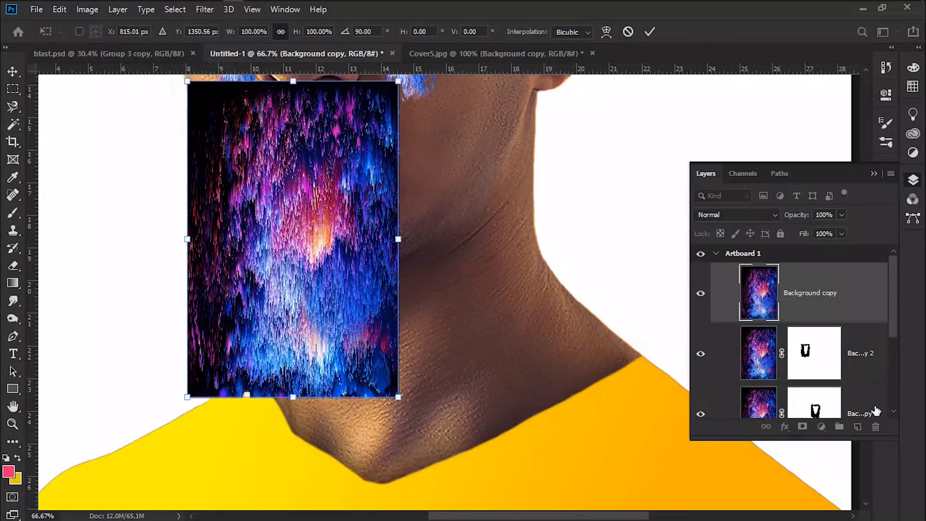
key(Return)
Add a layer mask to the chin glitch layer and paint black to shape it into a beard-shaped drip
click(803, 427)
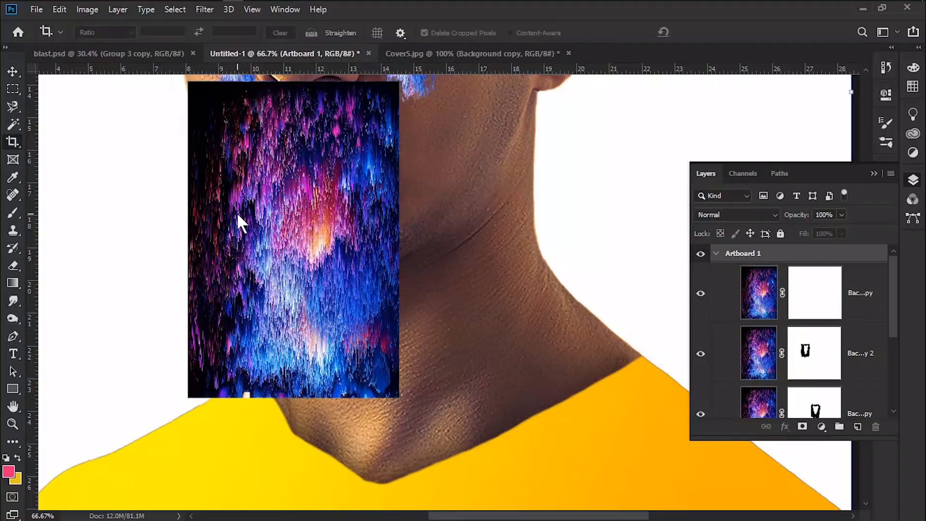
key(b)
key(d)
mouse_move(231, 348)
mouse_down()
mouse_move(208, 371)
mouse_move(169, 94)
mouse_move(299, 145)
mouse_move(222, 242)
mouse_move(248, 394)
mouse_move(369, 391)
mouse_move(320, 186)
mouse_move(207, 268)
mouse_move(246, 410)
mouse_up()
scroll(246, 410, up, 1)
key(bracketleft)
key(bracketleft)
key(bracketleft)
key(bracketleft)
key(bracketleft)
key(bracketleft)
key(bracketleft)
key(bracketleft)
key(bracketleft)
drag(247, 150, 247, 185)
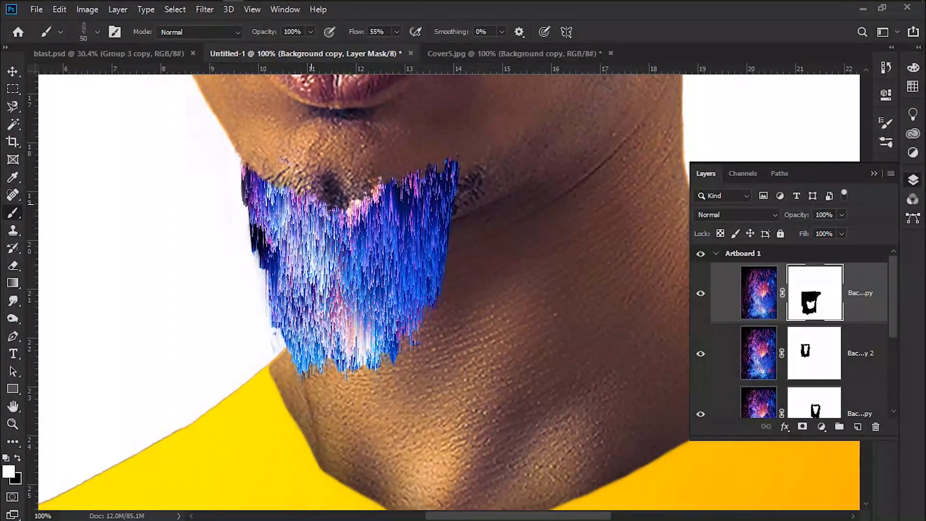
Dab black brush strokes along the chin drip's upper edge to blend it into the beard
key(x)
click(447, 228)
click(435, 283)
click(412, 324)
click(395, 346)
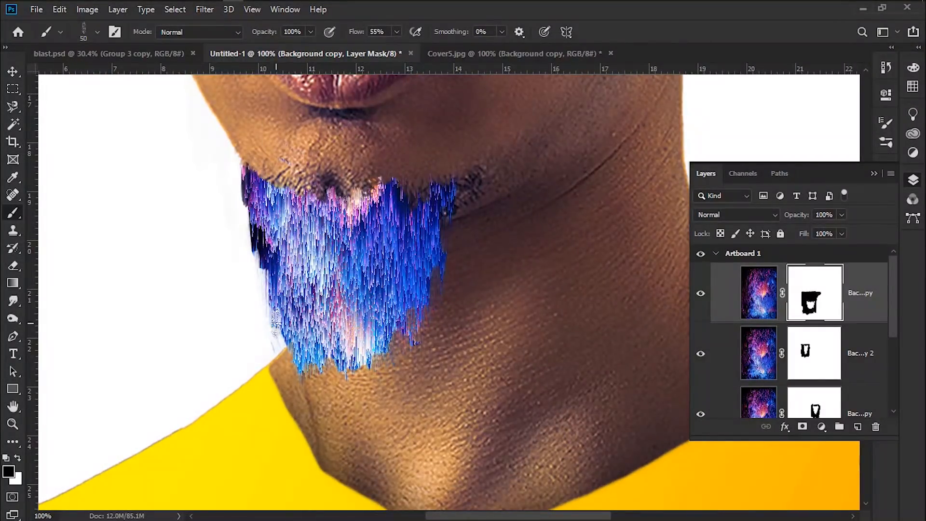
click(277, 318)
click(365, 188)
click(378, 189)
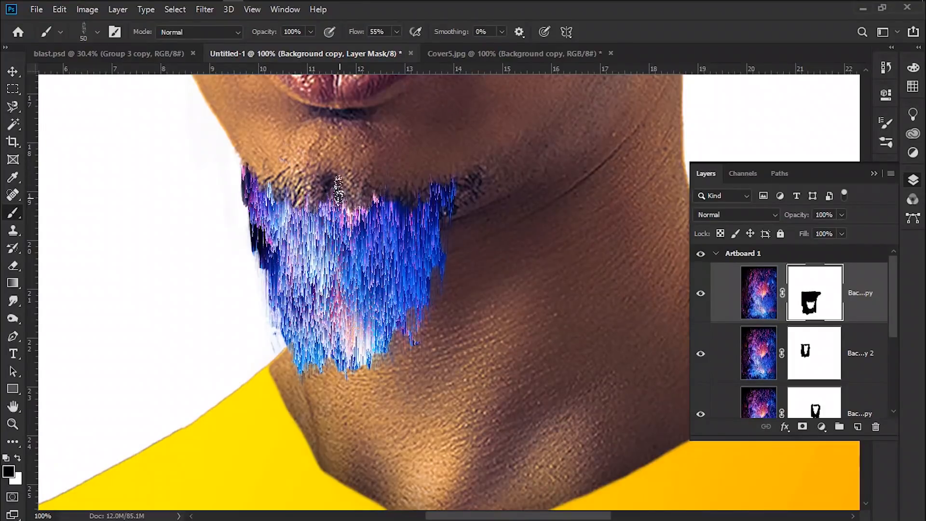
drag(340, 196, 375, 203)
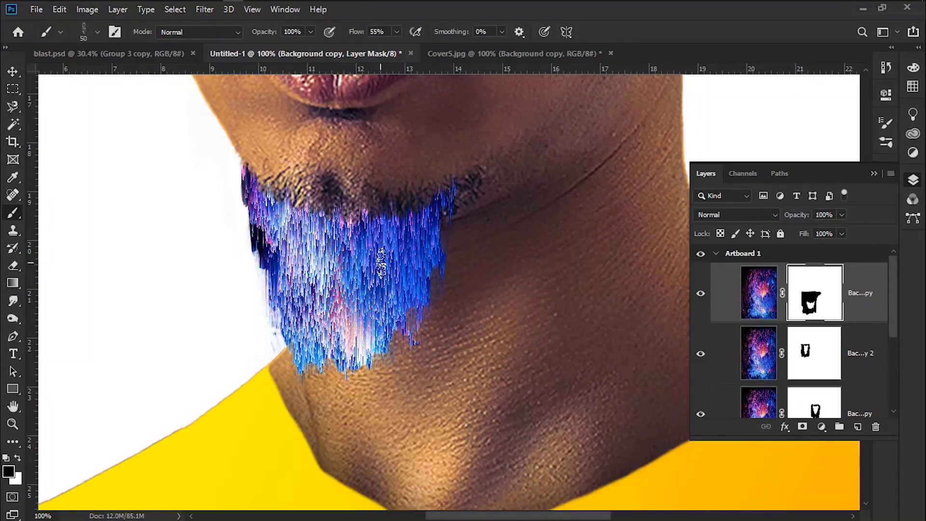
Add a new empty layer at the bottom of the layer stack, below the portrait layer
key(ctrl+minus)
key(ctrl+minus)
key(ctrl+minus)
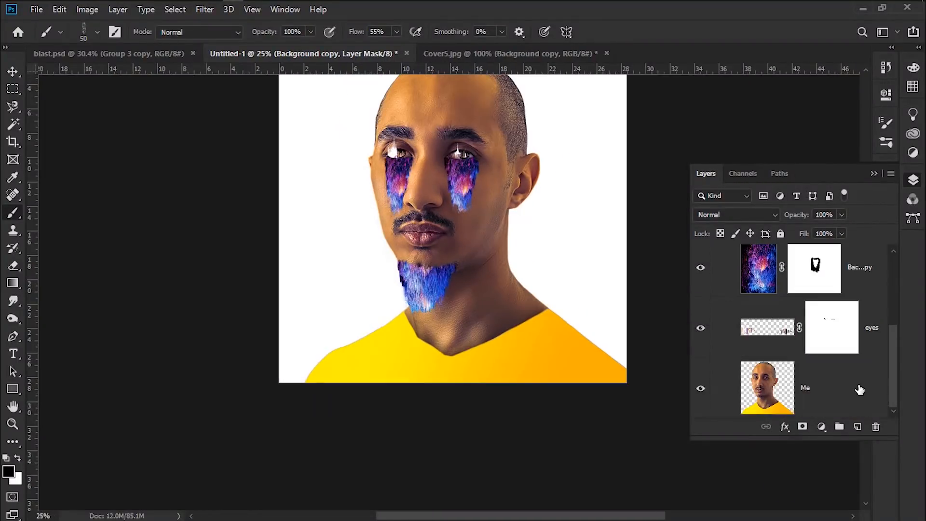
click(860, 390)
click(859, 427)
drag(853, 404, 853, 408)
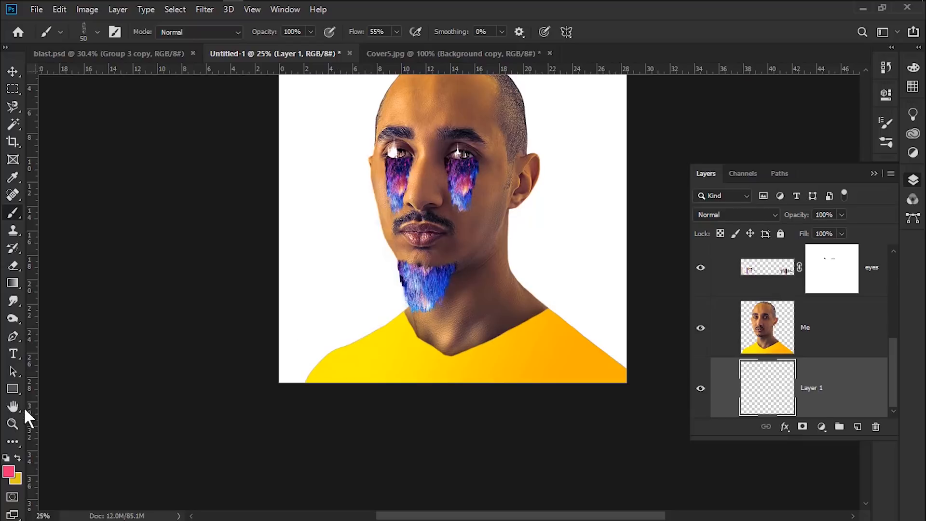
Set the background colour to e6c719 and fill the new bottom layer with it
click(20, 477)
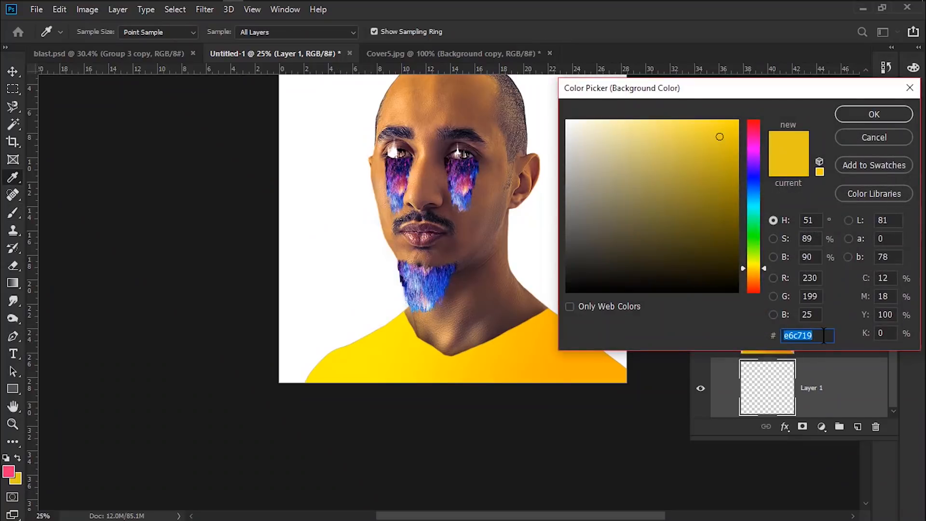
click(874, 115)
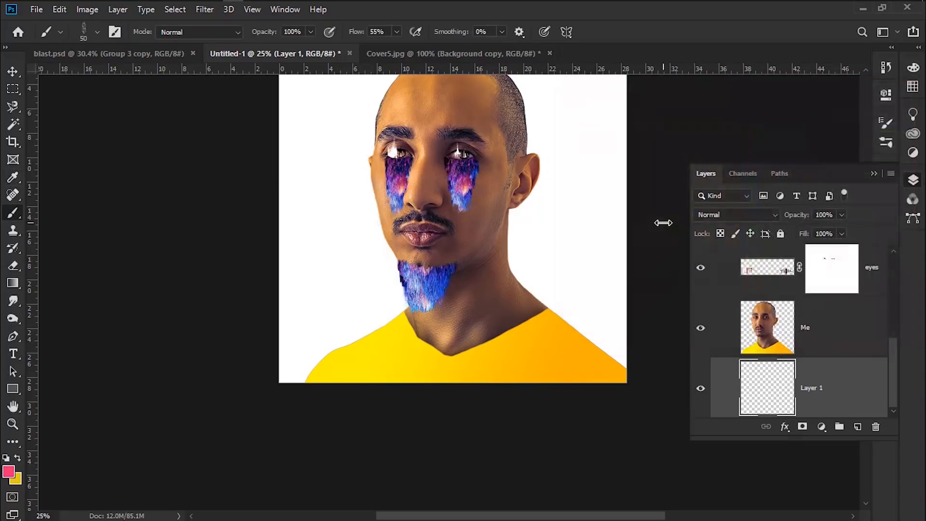
key(ctrl+BackSpace)
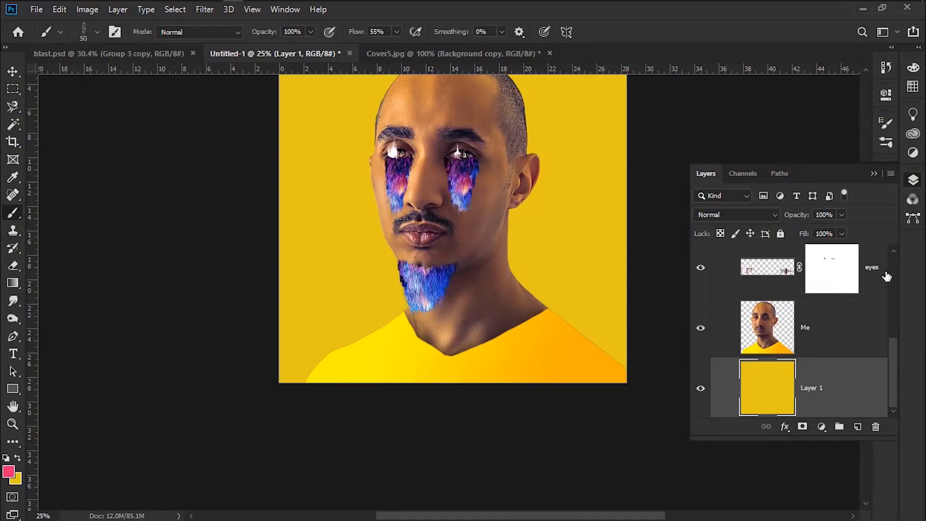
Open the universe.jpg star photo in Photoshop from the file explorer
scroll(591, 309, up, 6)
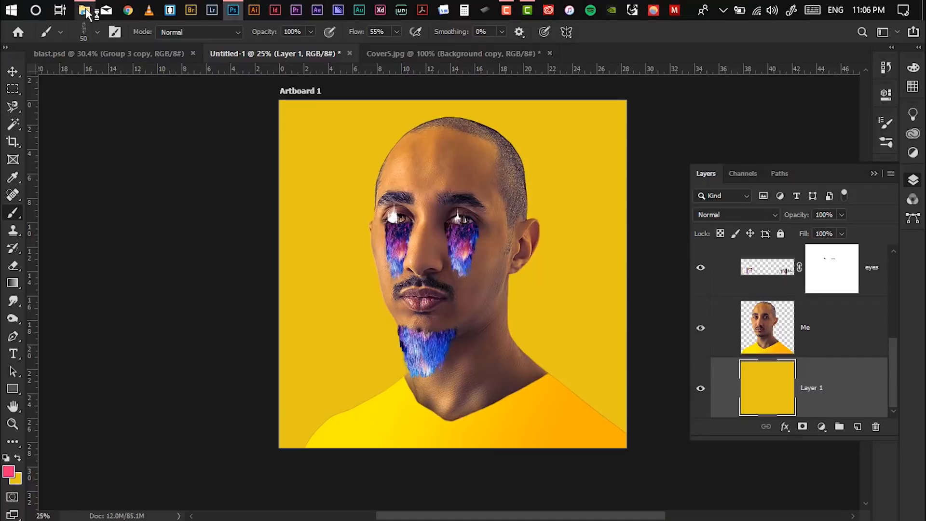
click(85, 12)
drag(477, 167, 600, 60)
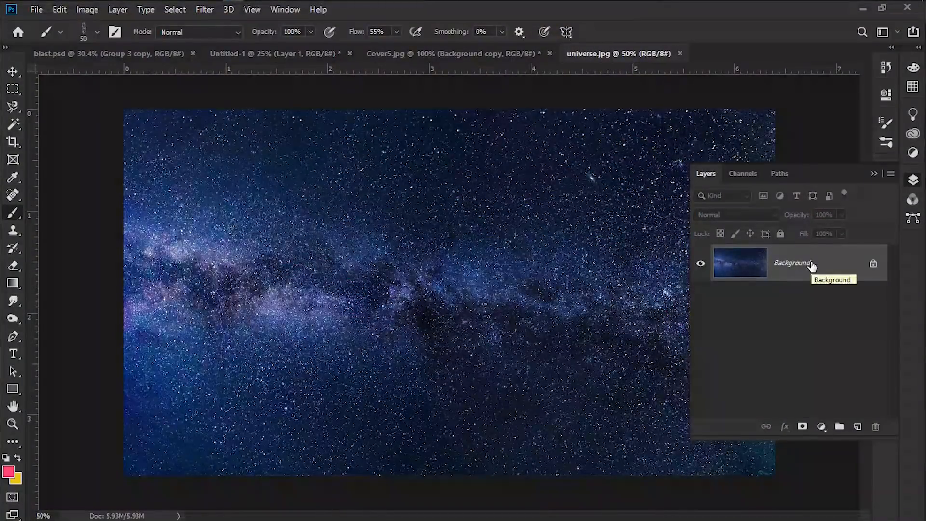
Convert the star photo's background into a normal layer and apply the Wind filter with Blast method from the left
double_click(812, 266)
click(573, 147)
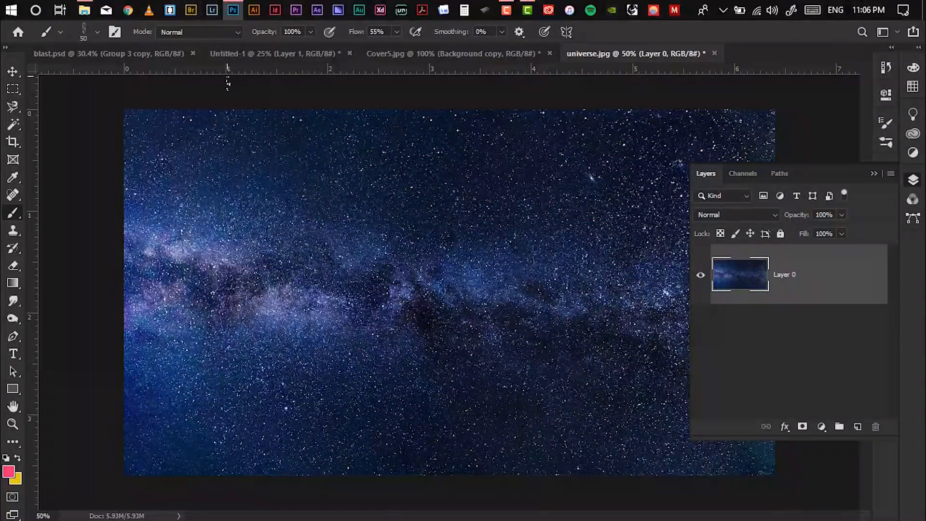
click(204, 9)
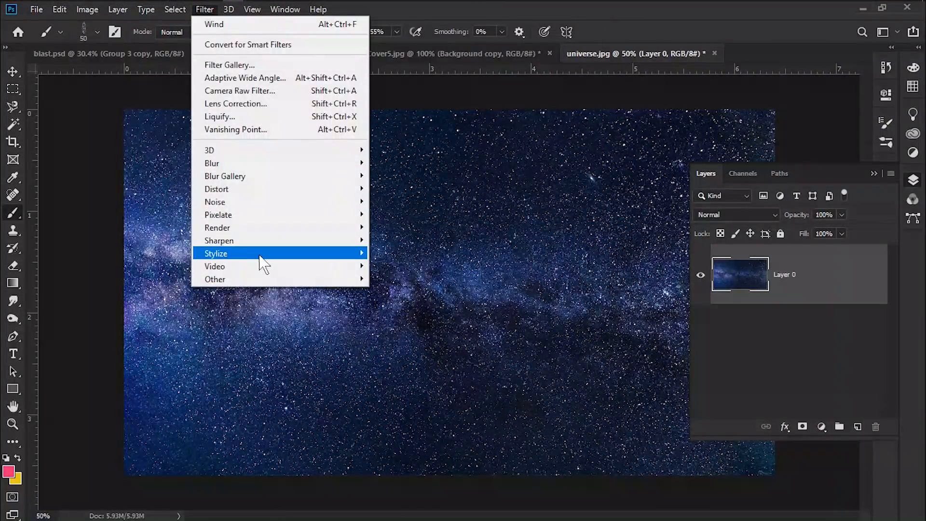
mouse_move(284, 256)
click(407, 355)
drag(676, 103, 515, 107)
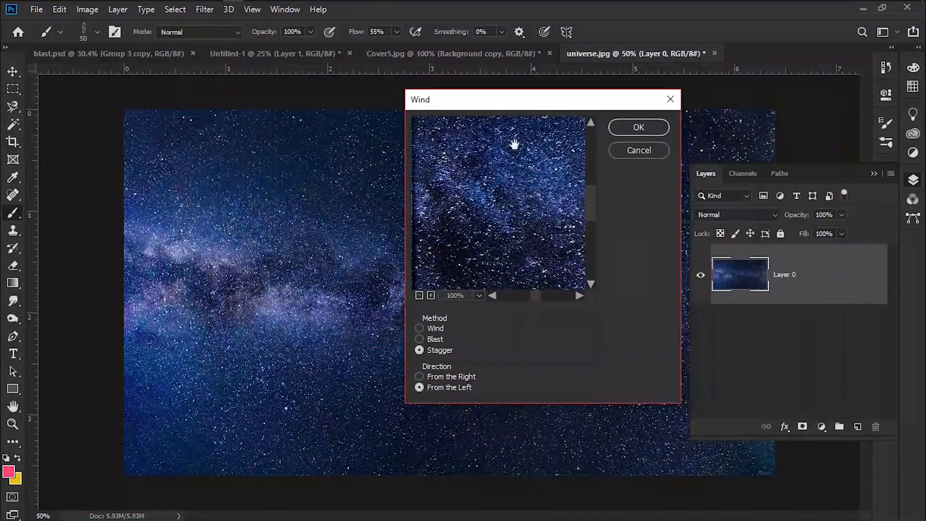
click(419, 295)
click(420, 296)
click(419, 295)
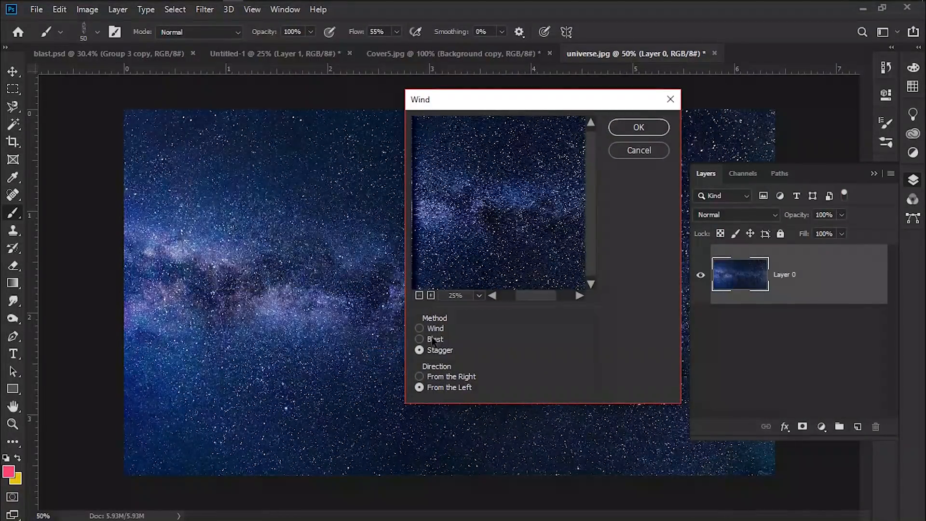
click(419, 340)
click(419, 295)
click(418, 295)
click(431, 295)
click(431, 295)
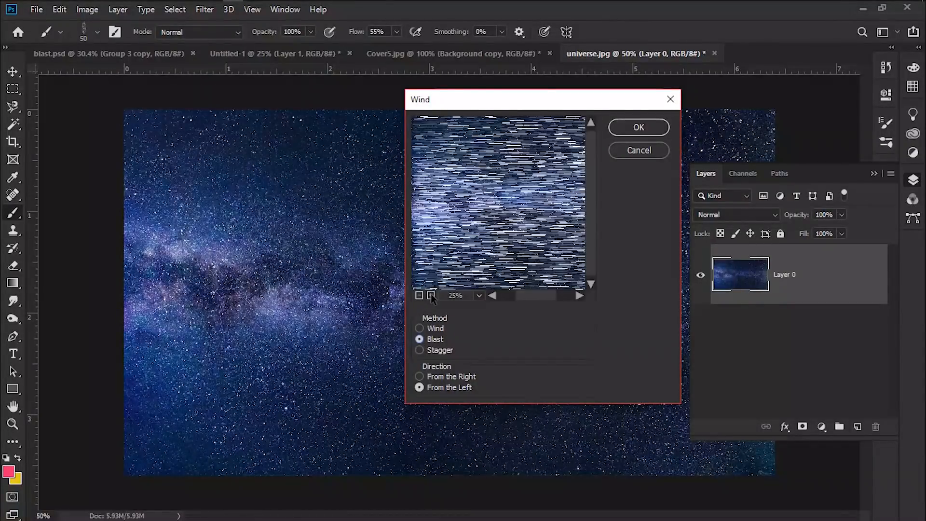
click(639, 127)
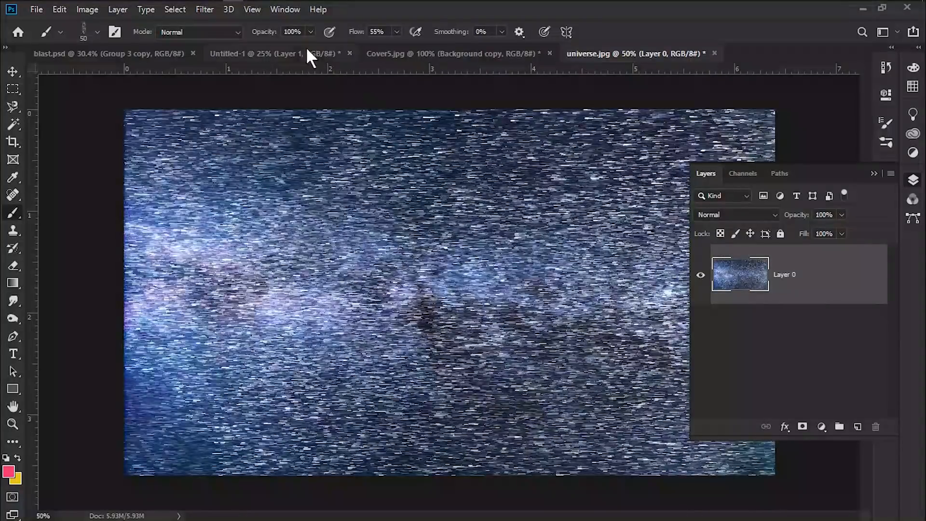
Reapply the Wind filter, then undo the last three changes
click(204, 10)
click(218, 23)
key(ctrl+z)
key(ctrl+z)
key(ctrl+z)
Apply the Wind filter to the star layer using the Wind method
click(205, 10)
mouse_move(289, 254)
click(392, 356)
click(419, 329)
click(649, 127)
Apply the Wind filter again to the star layer using the Stagger method
click(204, 9)
click(215, 24)
click(420, 350)
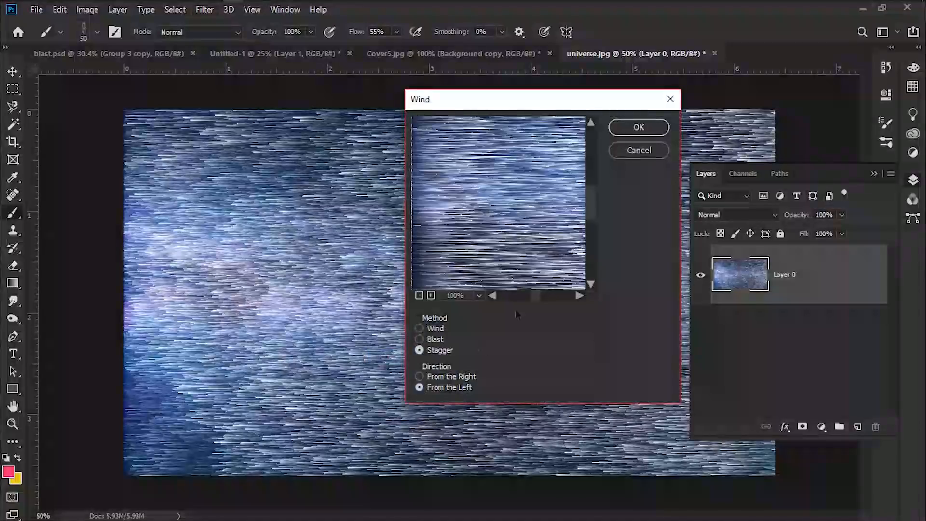
click(638, 127)
Apply the Wind filter once more with the Blast method from the right
click(205, 9)
click(213, 23)
click(205, 11)
mouse_move(333, 255)
click(392, 356)
click(420, 339)
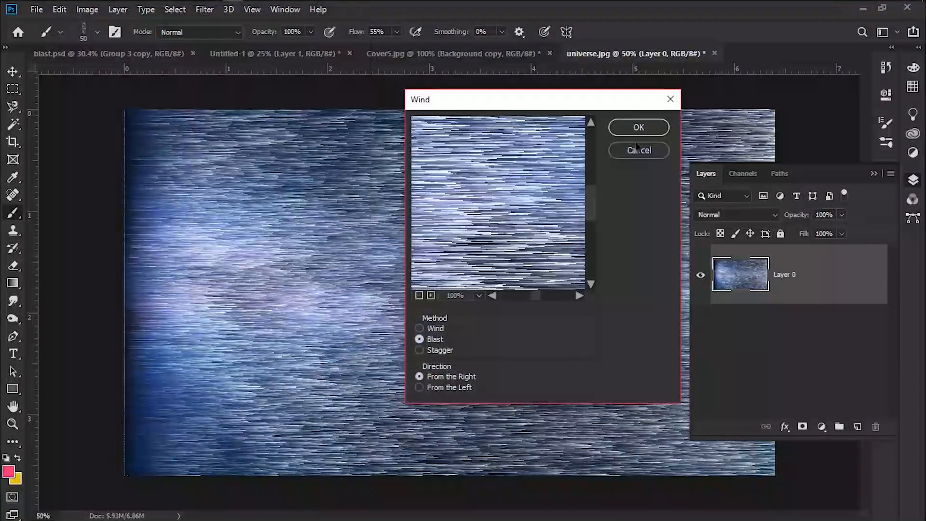
click(639, 127)
Move the streaked star layer into the portrait document, rotate it 90° and stretch it over the whole canvas
key(v)
drag(355, 192, 479, 236)
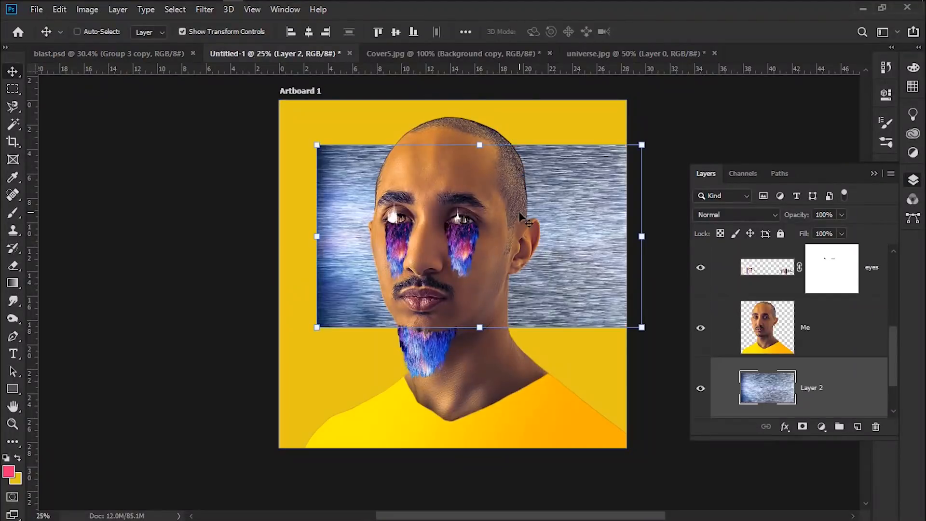
drag(585, 260, 558, 292)
drag(622, 373, 598, 63)
drag(341, 268, 246, 225)
key(Return)
Erase the streak layer's top and bottom areas with a soft eraser enlarged to 1000 px
scroll(804, 450, down, 2)
click(802, 428)
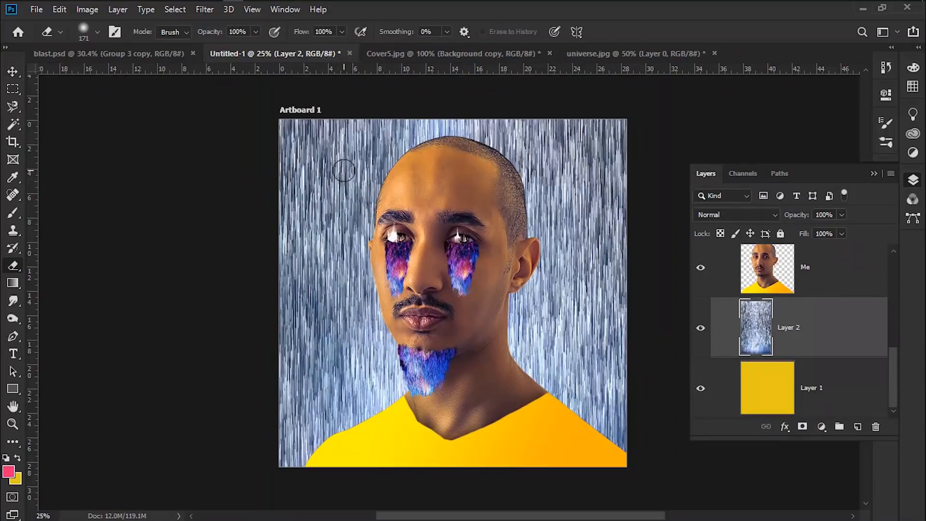
mouse_move(296, 140)
mouse_down()
mouse_move(517, 118)
mouse_move(630, 118)
mouse_up()
key(bracketright)
key(bracketright)
key(bracketright)
key(bracketright)
drag(334, 151, 589, 138)
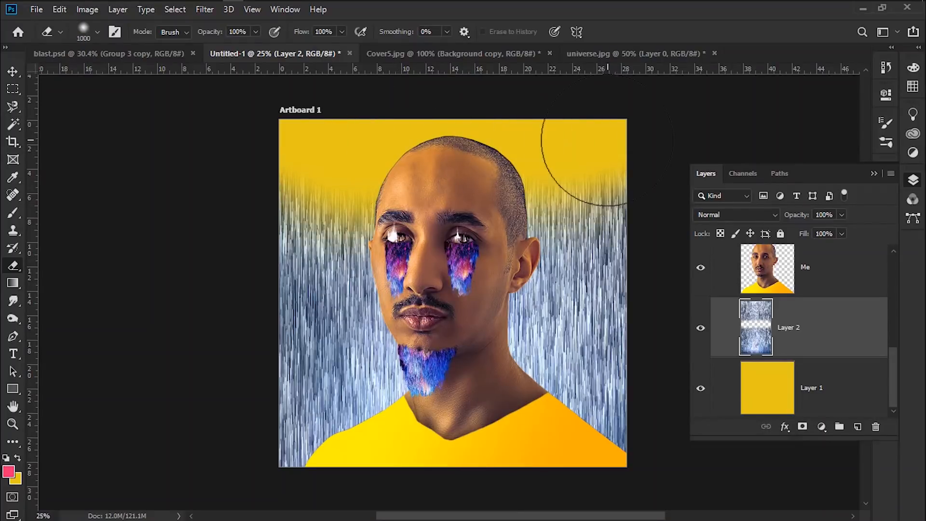
drag(291, 457, 668, 448)
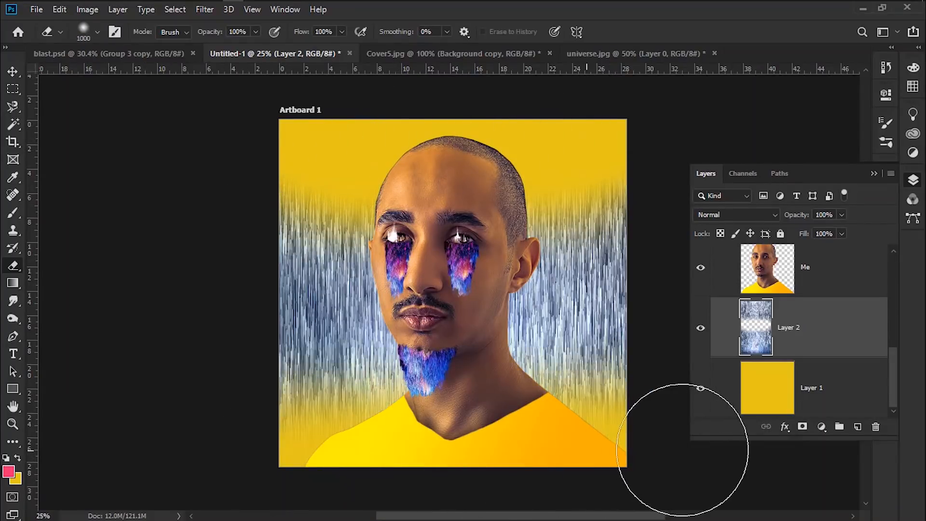
click(631, 175)
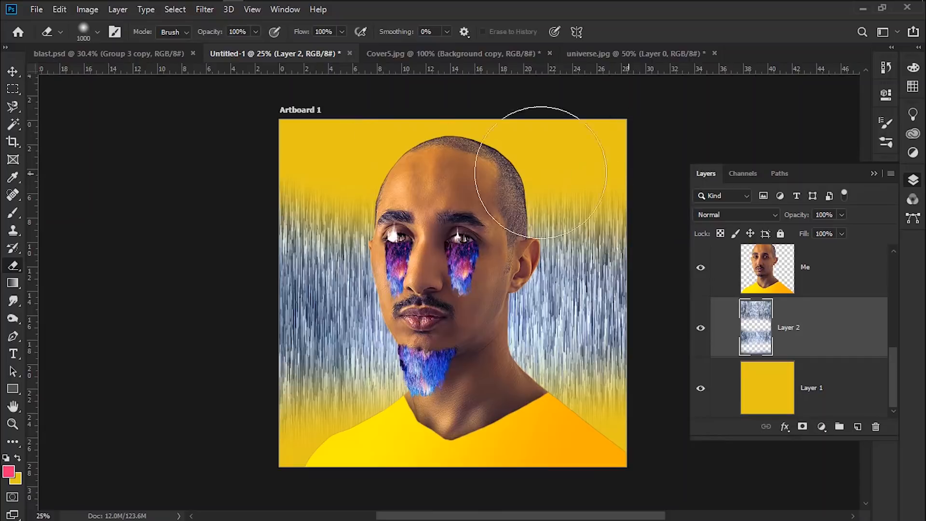
click(298, 174)
Set the streak layer's blend mode to Difference
click(775, 215)
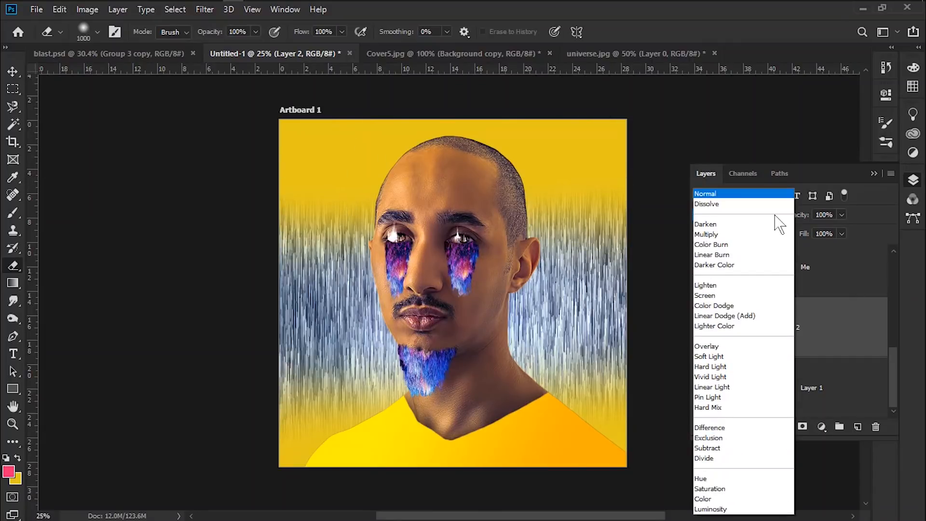
click(726, 441)
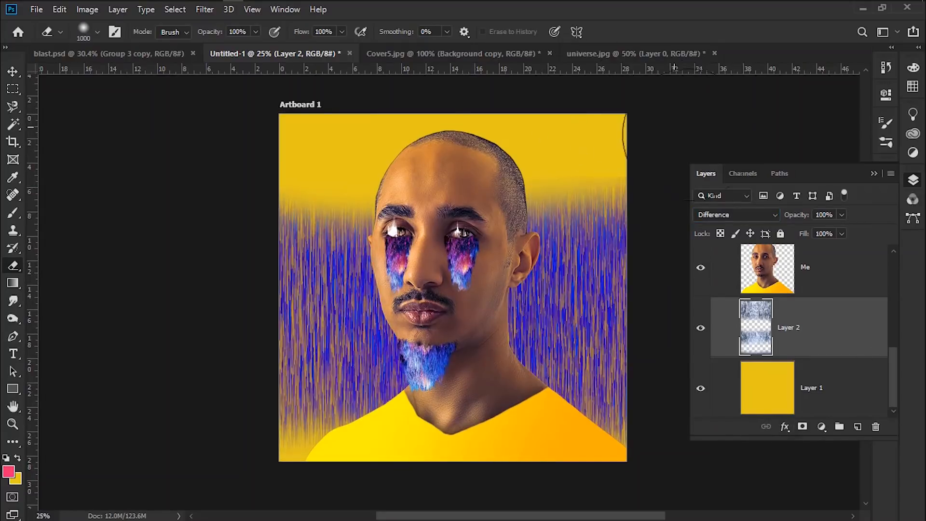
mouse_move(688, 136)
mouse_down()
mouse_move(616, 124)
mouse_move(467, 176)
mouse_move(406, 178)
mouse_move(310, 144)
mouse_move(238, 176)
mouse_move(259, 145)
mouse_move(485, 82)
mouse_move(638, 155)
mouse_move(649, 207)
mouse_move(624, 175)
mouse_move(560, 140)
mouse_move(624, 176)
mouse_move(706, 259)
mouse_up()
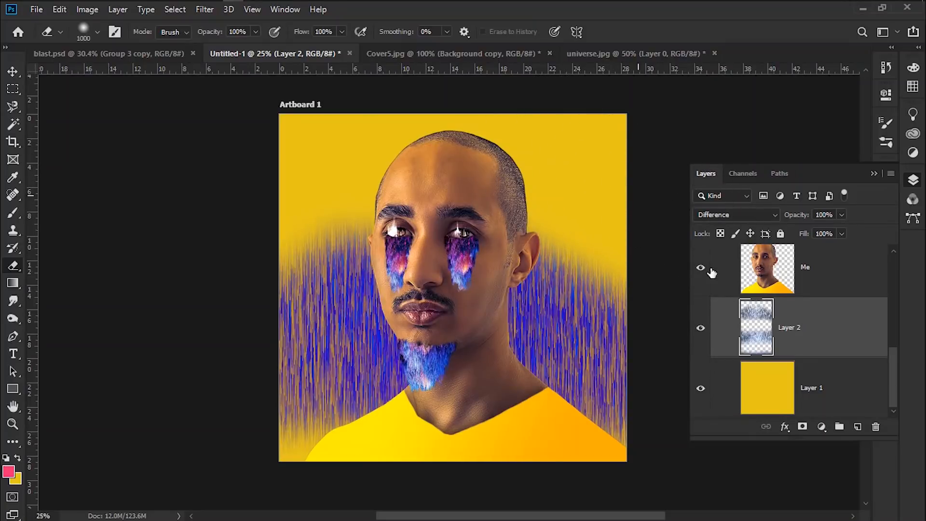
Add a new layer and paint radial Foreground to Transparent pink gradients behind the head
click(858, 426)
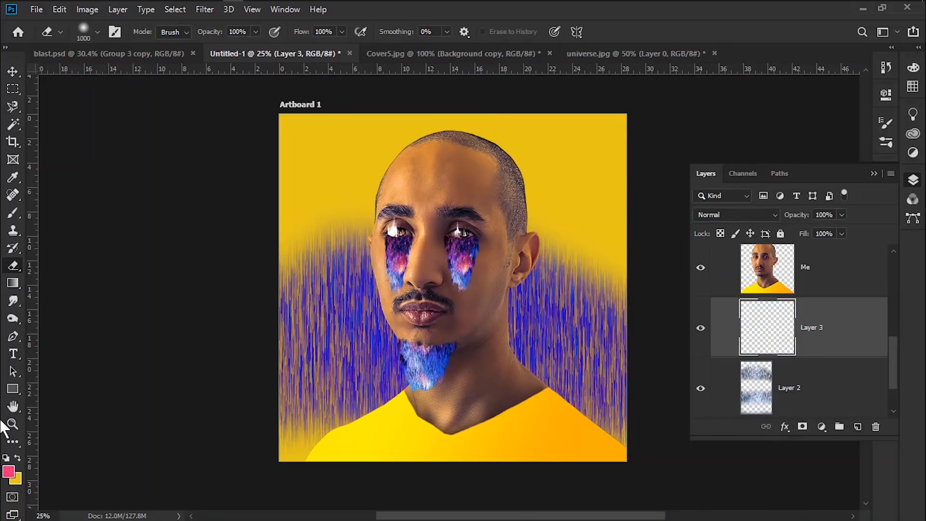
click(12, 285)
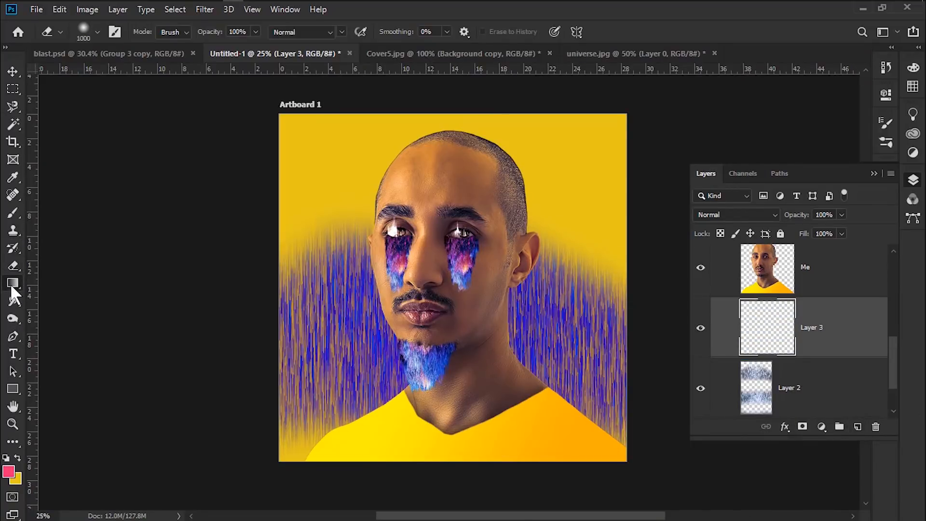
click(115, 37)
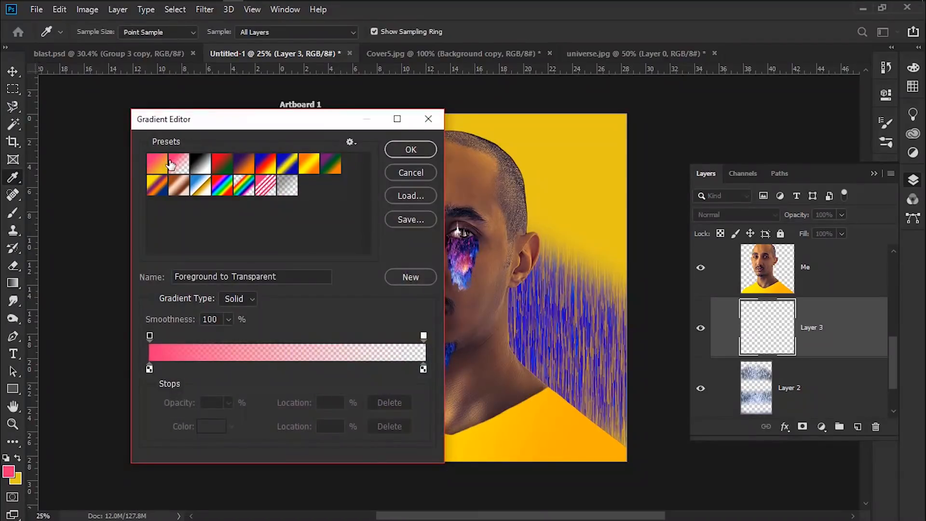
click(408, 150)
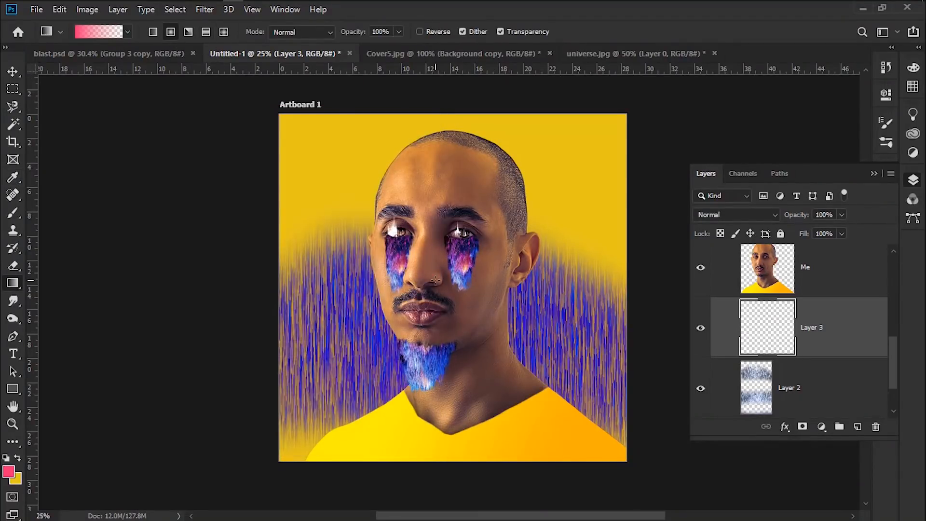
drag(606, 191, 606, 190)
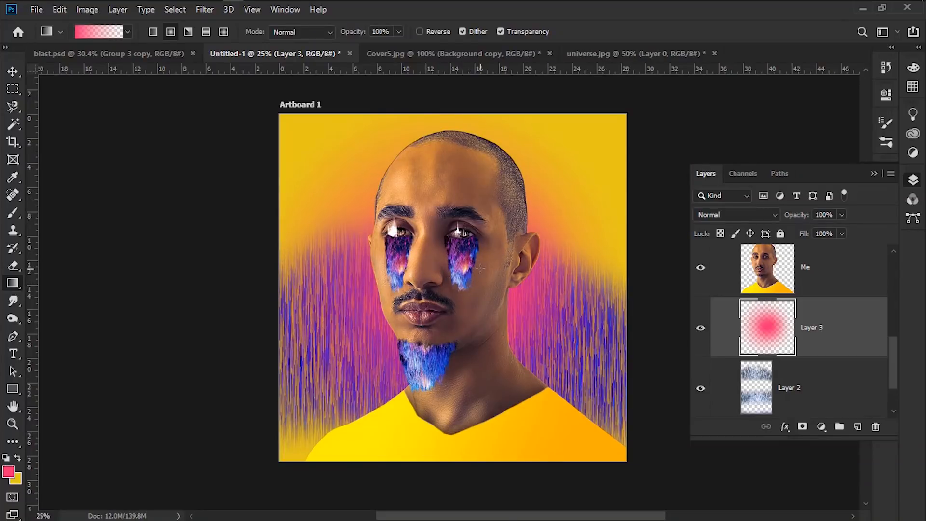
drag(537, 358, 537, 358)
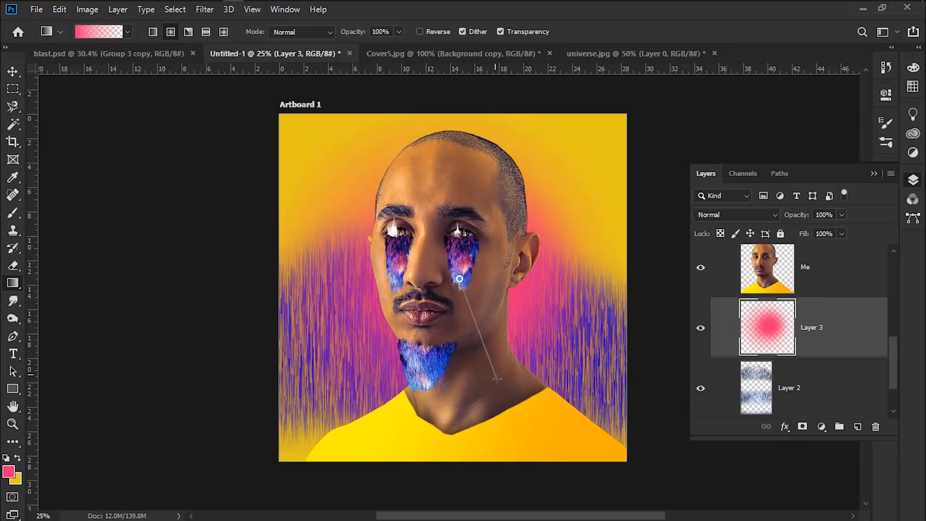
drag(548, 187, 548, 187)
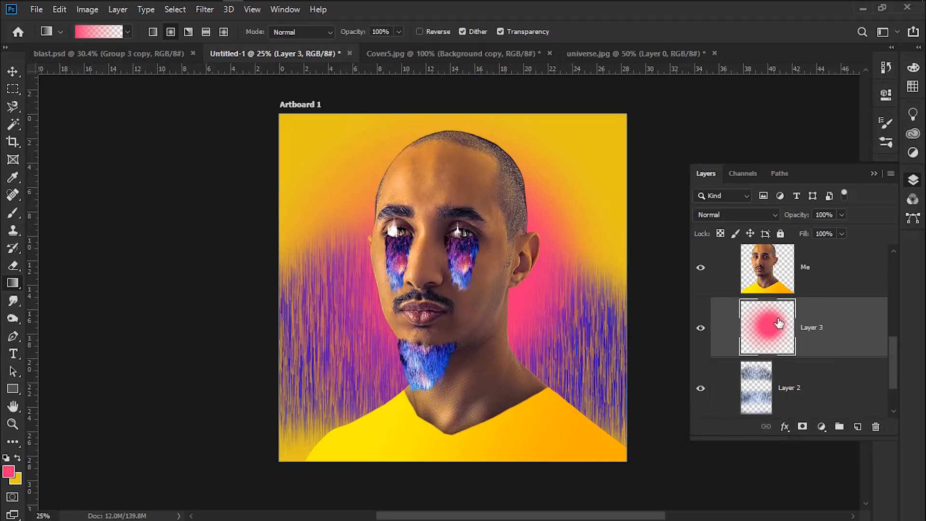
Switch to the finished blast.psd example and view it in full-screen mode without extras
click(12, 71)
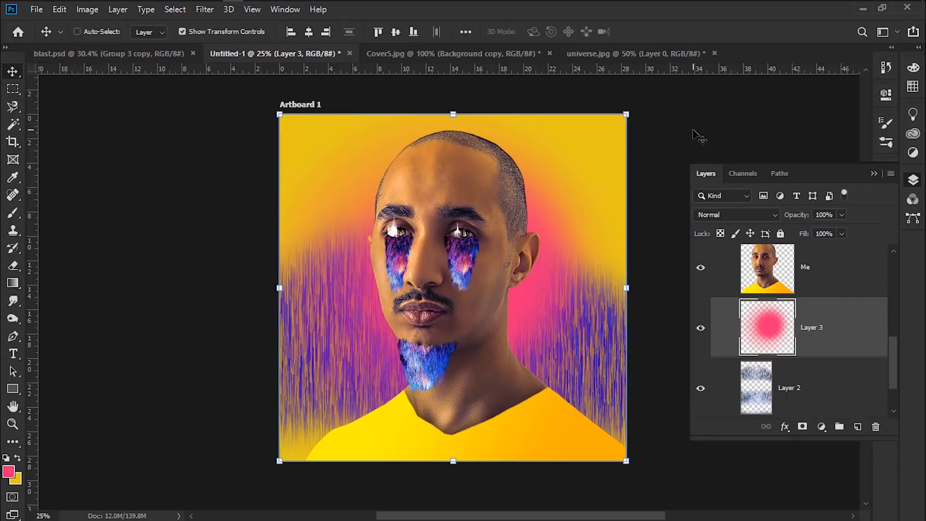
click(121, 56)
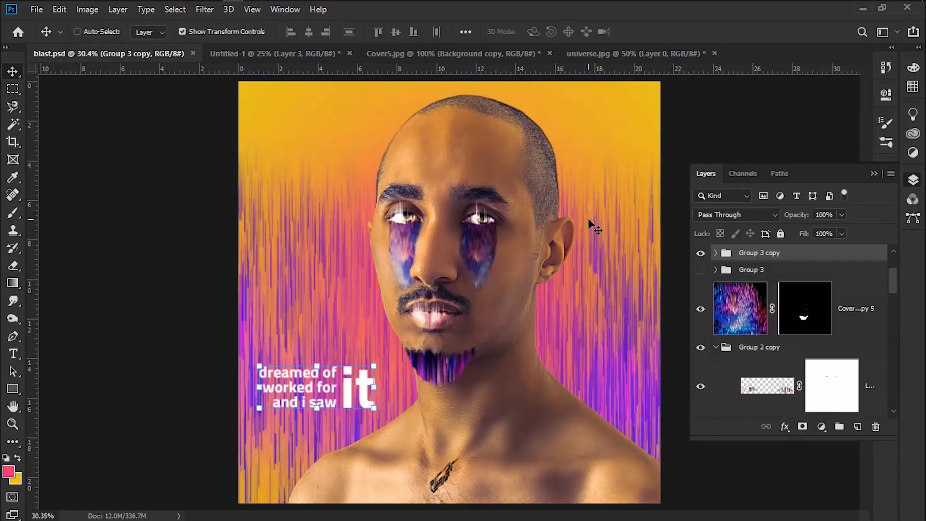
click(908, 184)
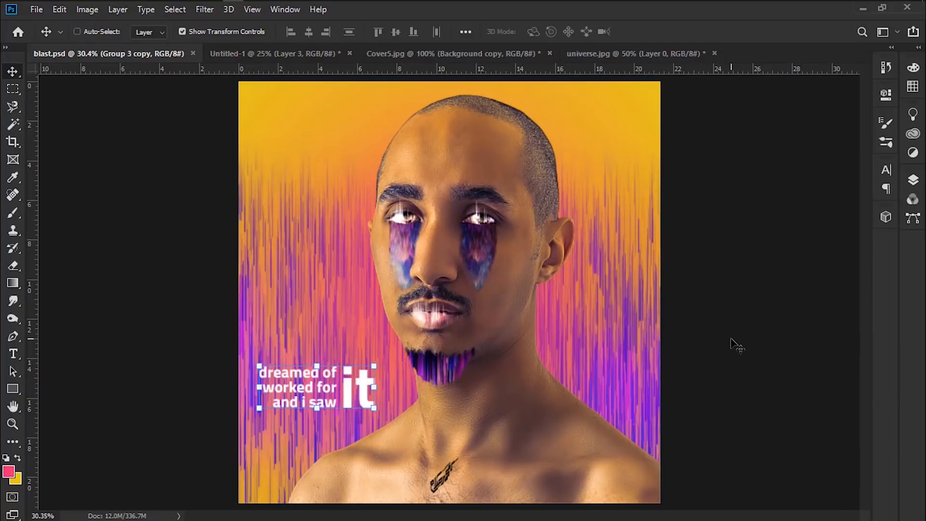
key(f)
key(f)
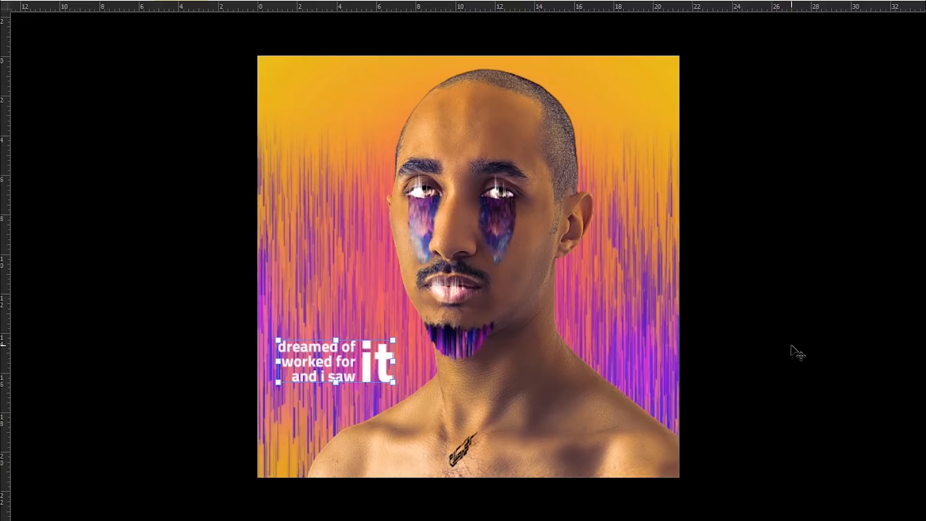
key(ctrl+h)
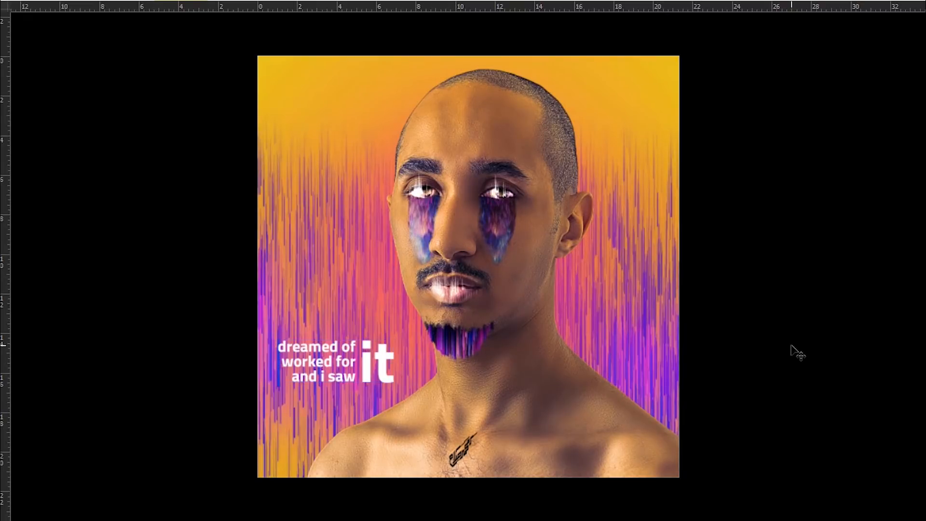